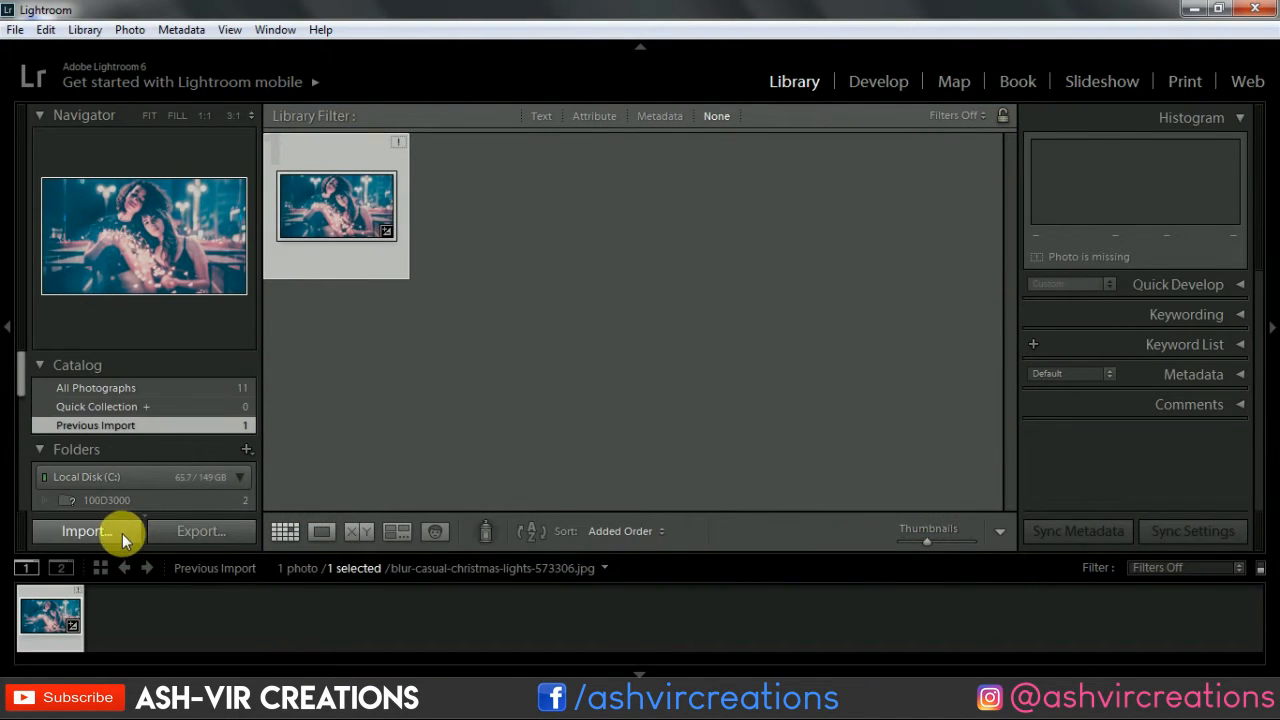
Import the photo from the brand folder on the Desktop into the catalog, adding it without moving the file
left_click(121, 533)
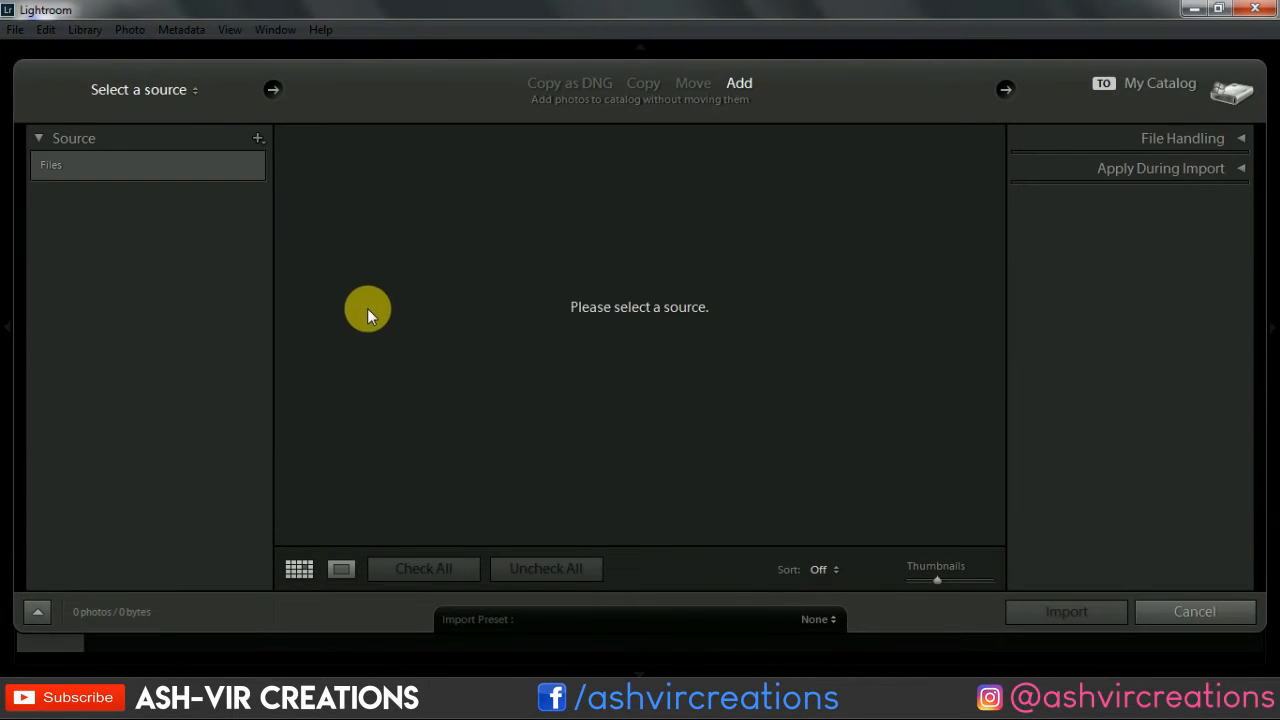
left_click(45, 193)
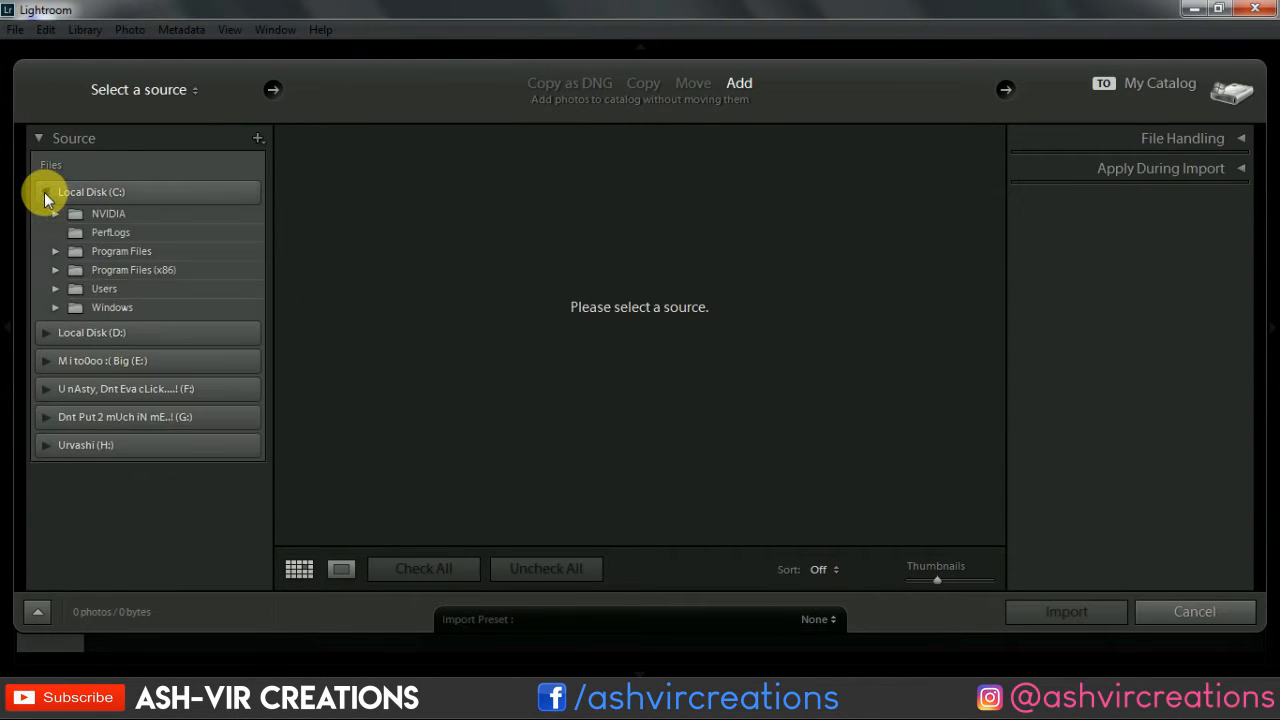
left_click(55, 288)
left_click(71, 309)
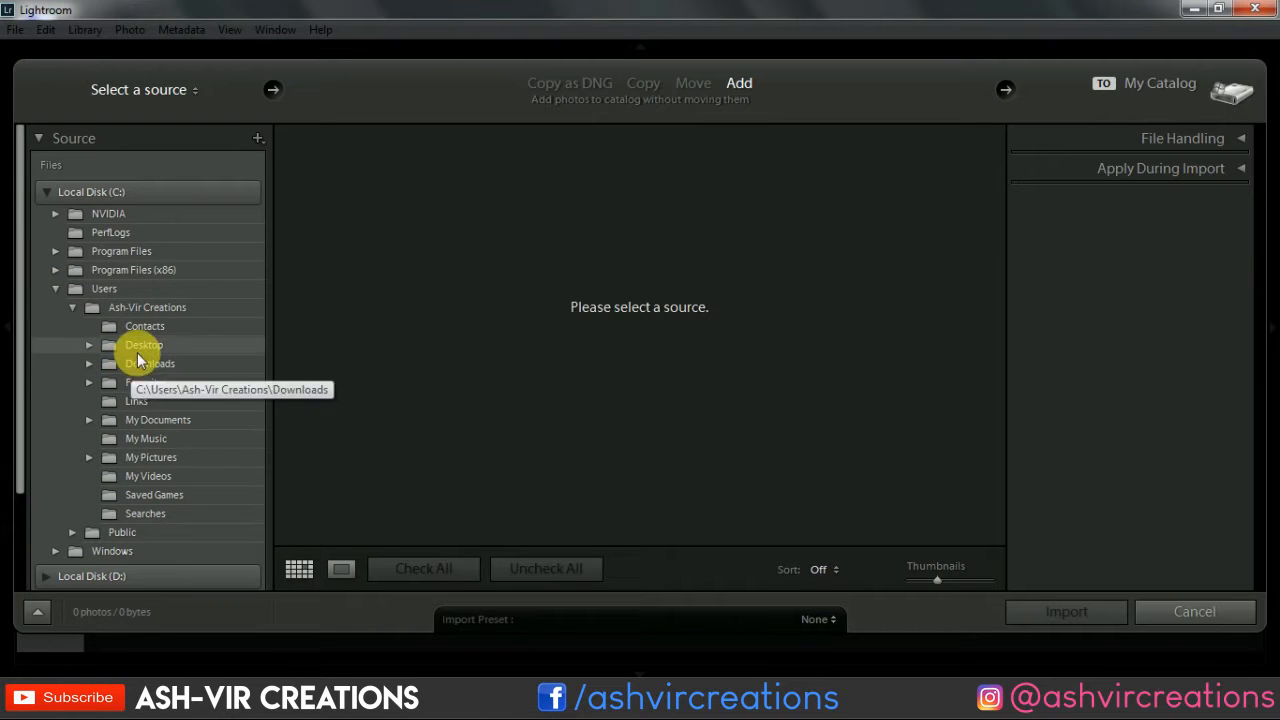
left_click(89, 345)
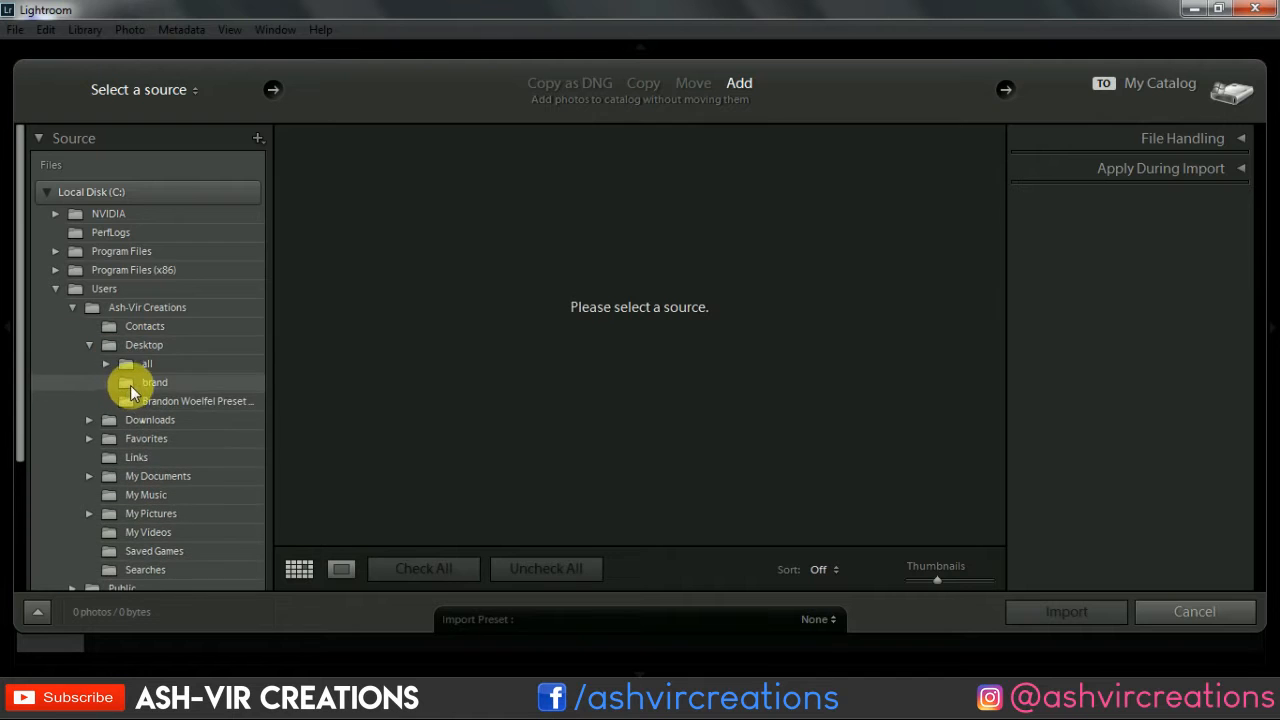
left_click(140, 382)
left_click(367, 274)
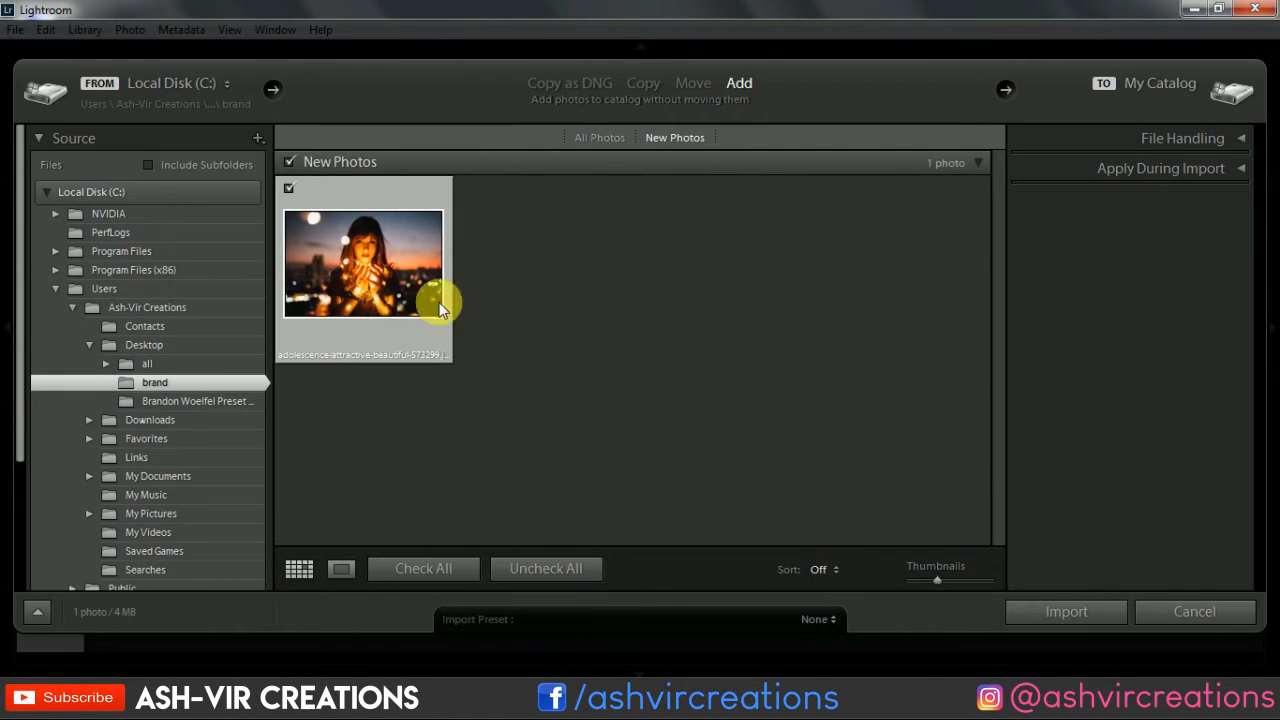
left_click(1067, 611)
Open the imported photo in the Develop module and create a preset folder named Brandon Woelfel Preset
left_click(342, 205)
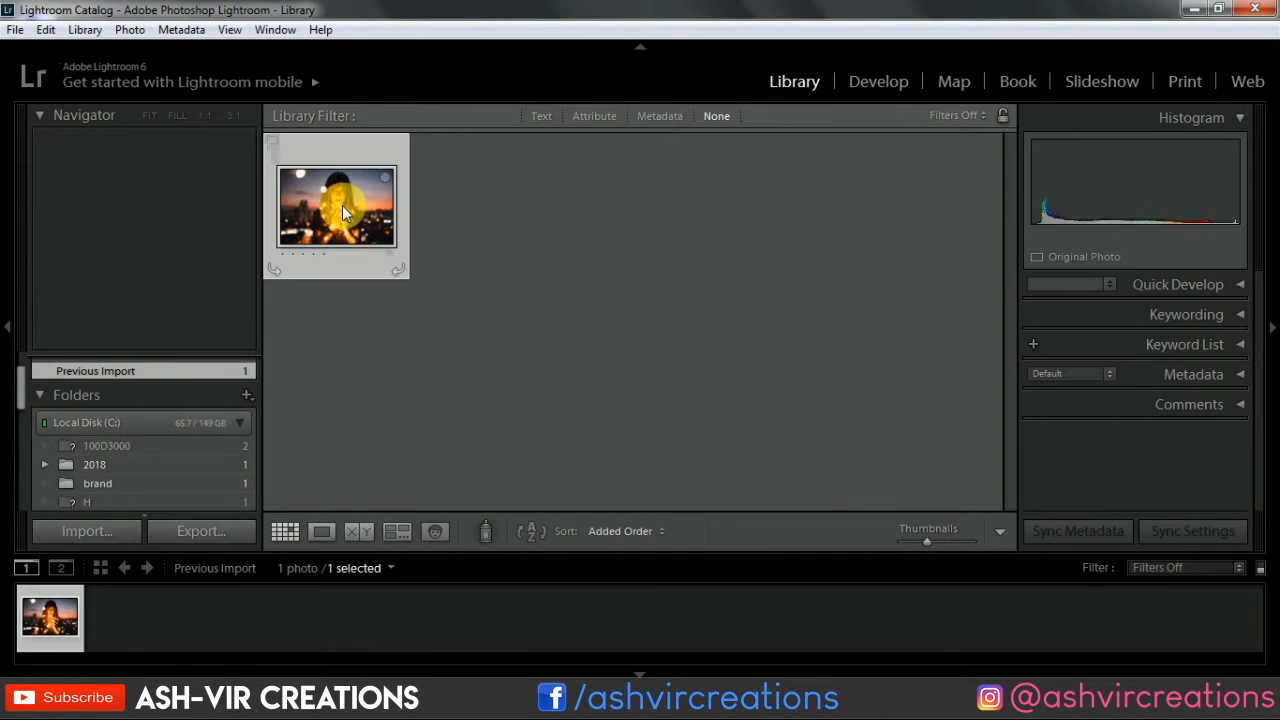
left_click(877, 88)
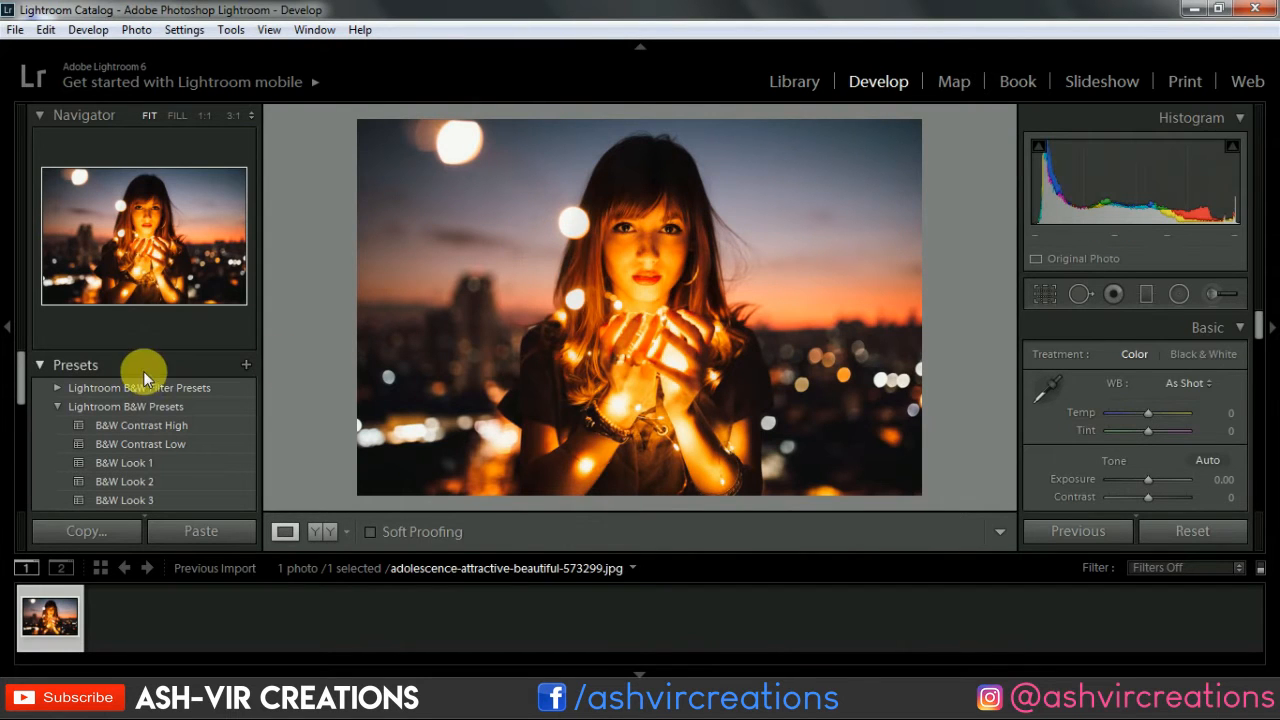
right_click(220, 385)
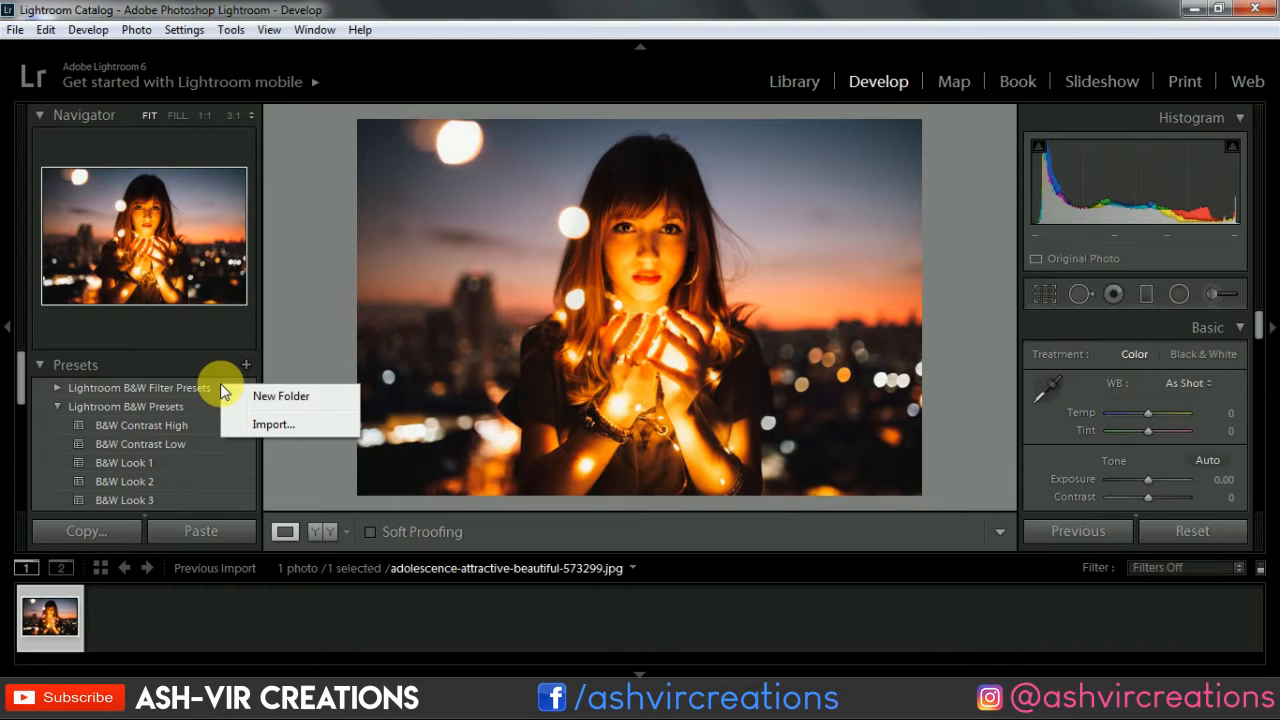
left_click(284, 398)
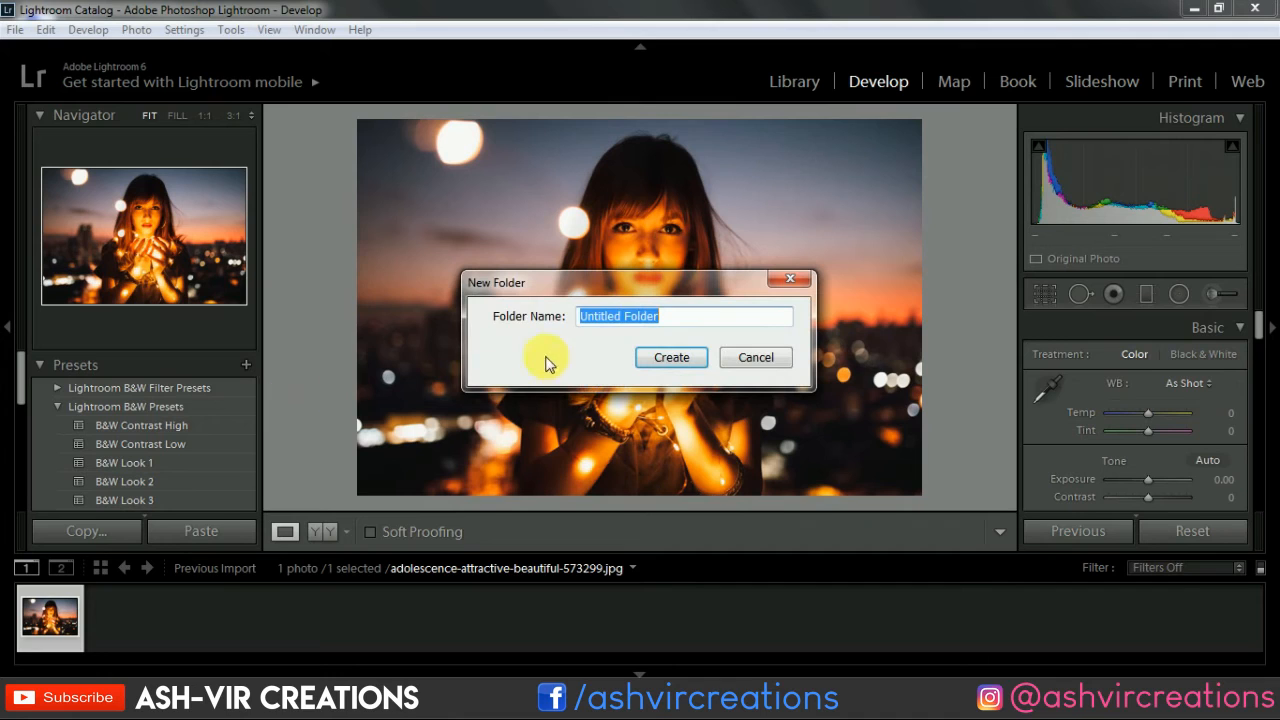
type("Brandon Woelfel Preset")
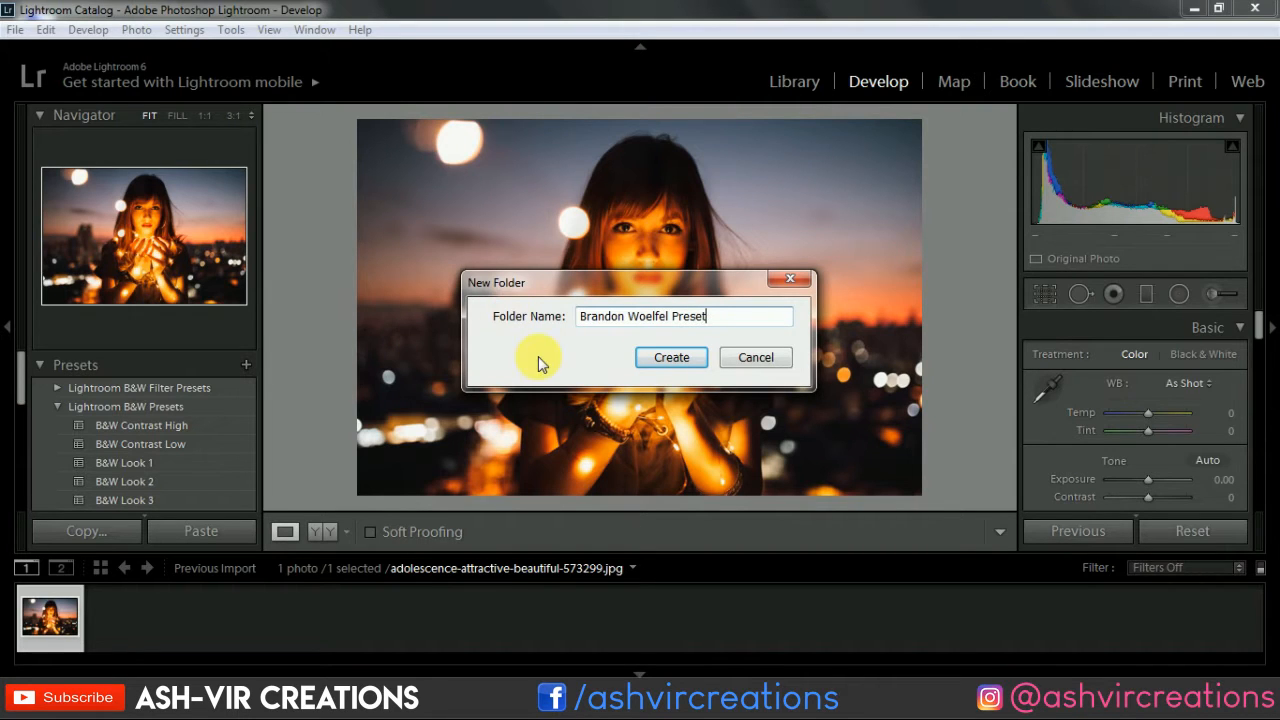
left_click_drag(706, 316, 580, 317)
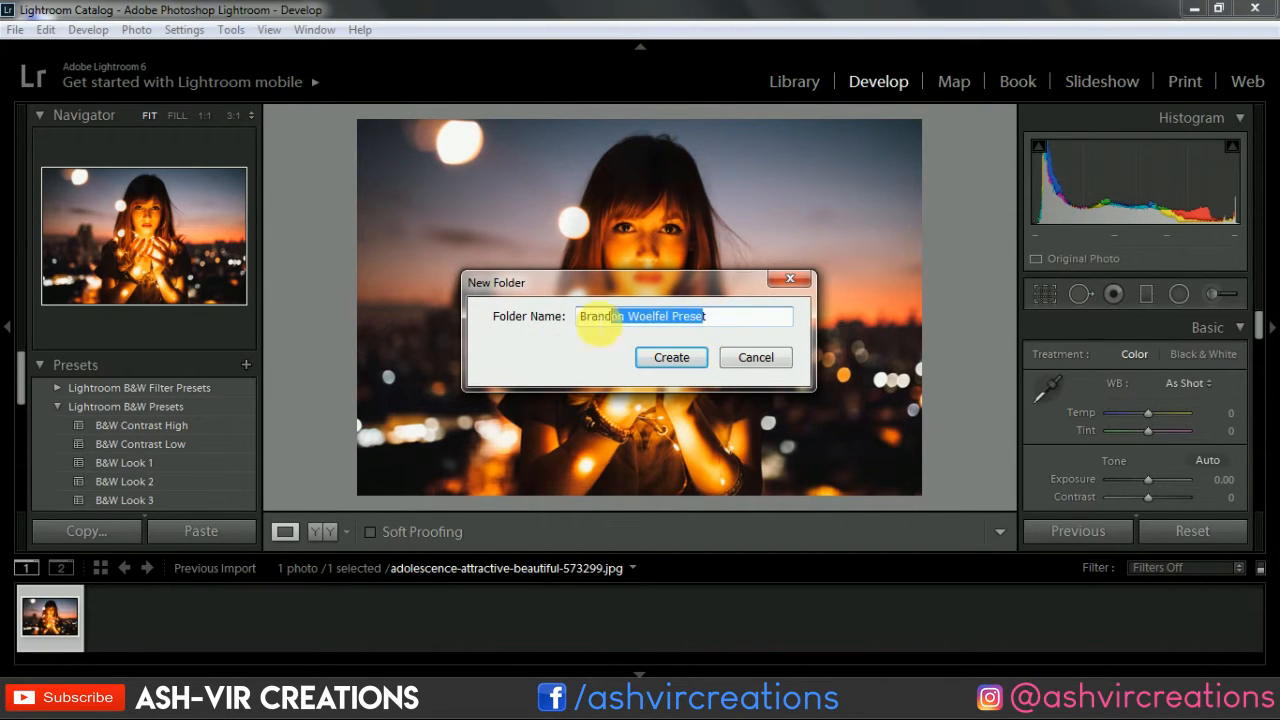
left_click(671, 357)
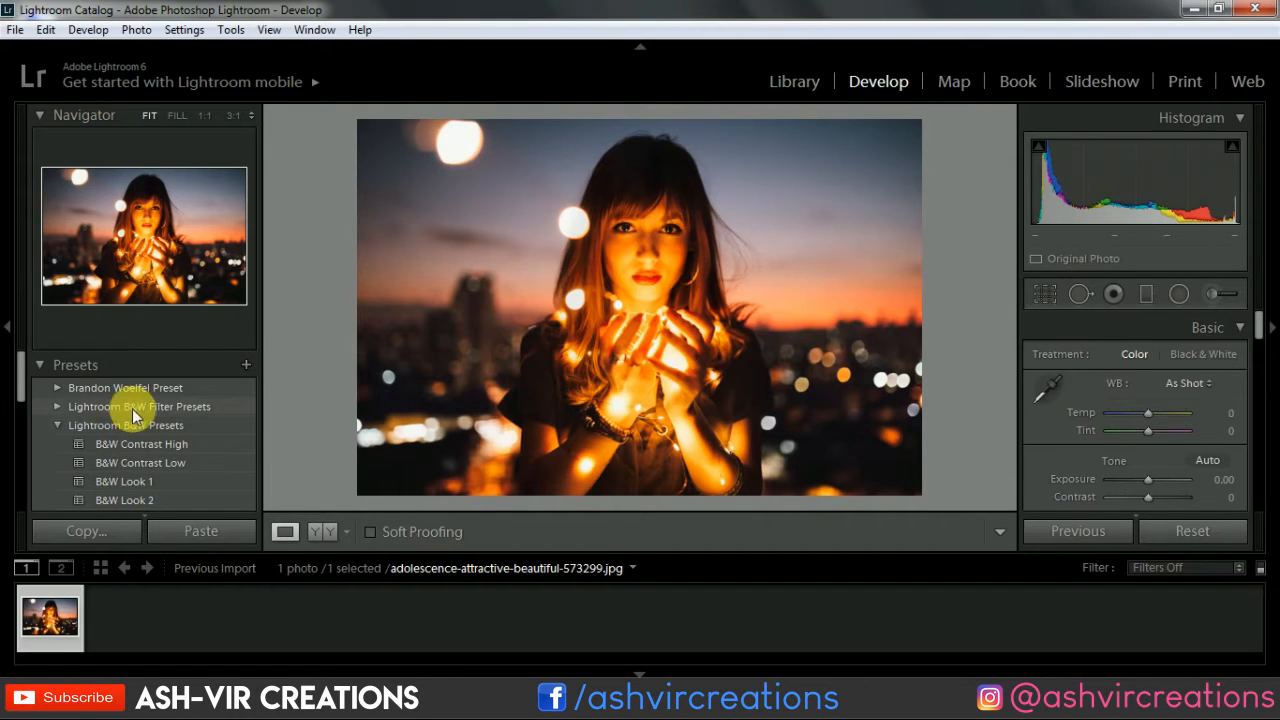
left_click(158, 390)
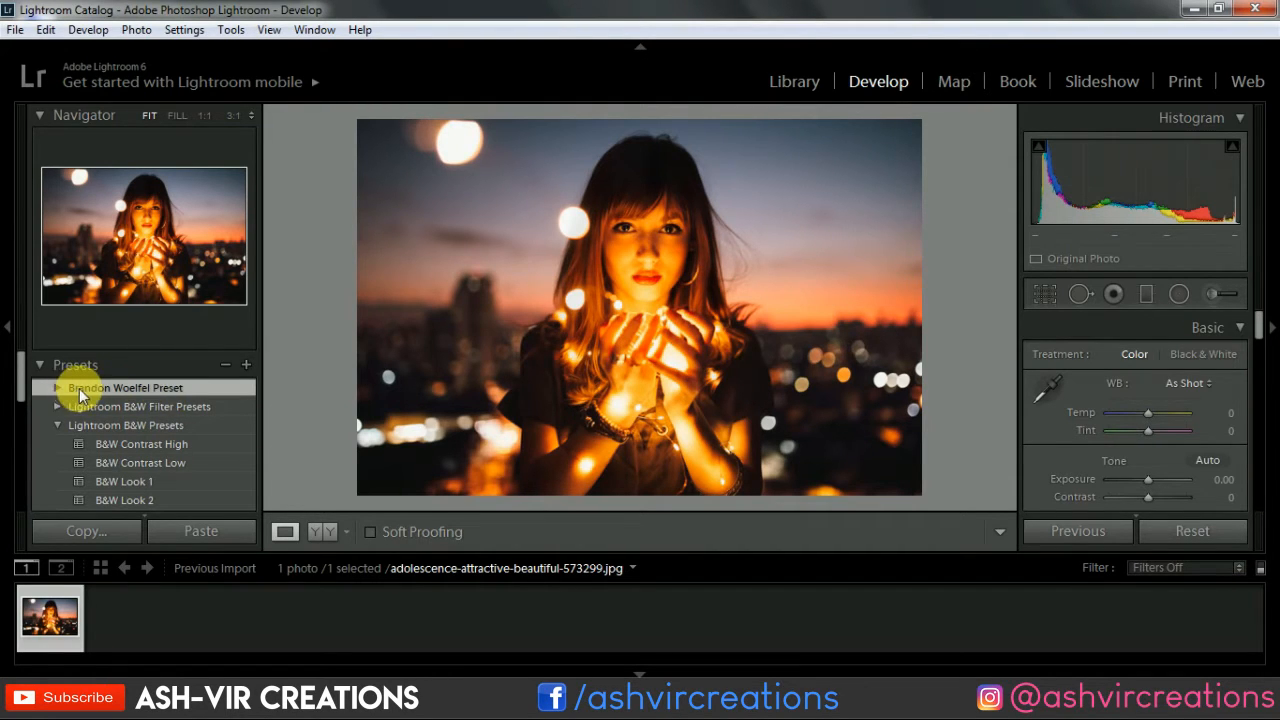
right_click(188, 387)
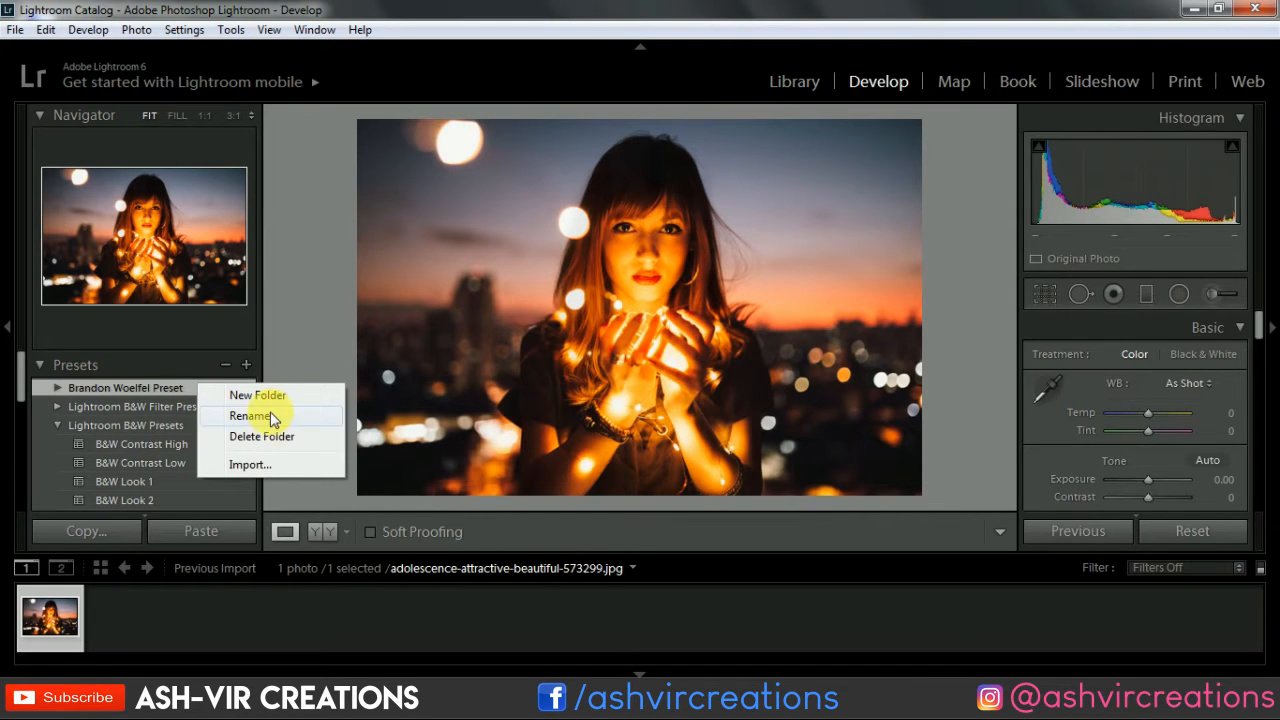
left_click(271, 465)
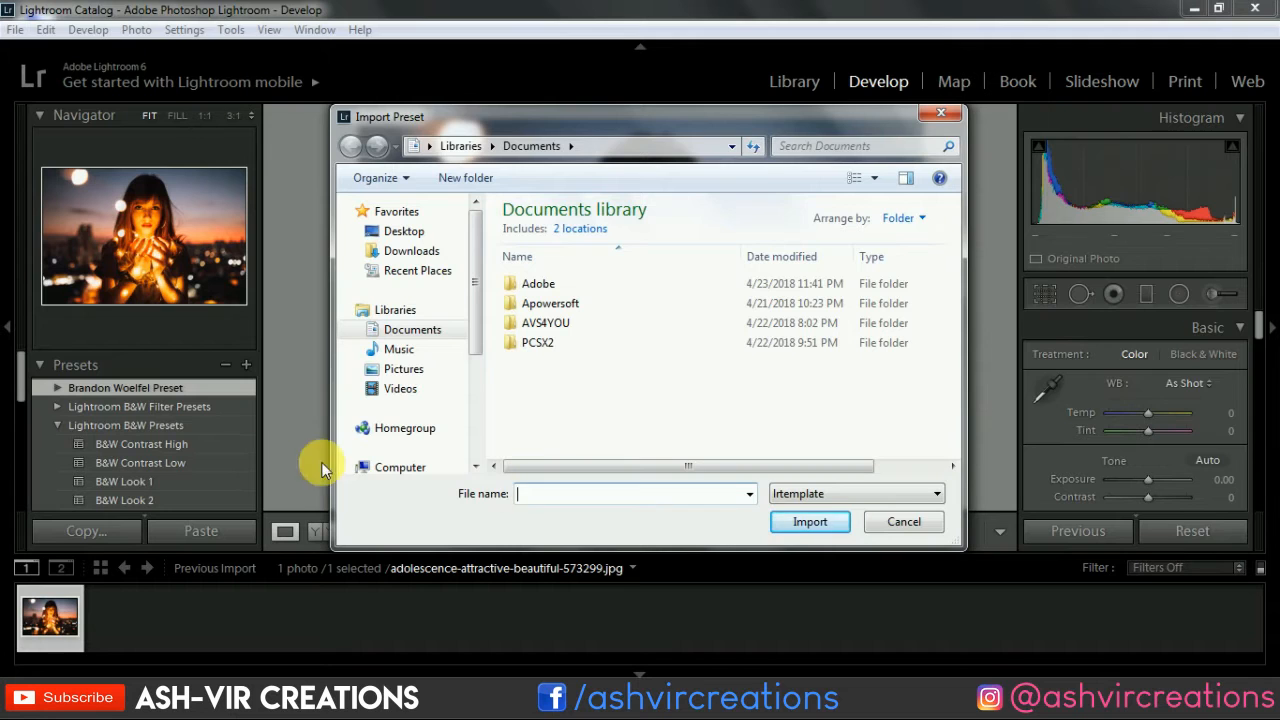
left_click(900, 521)
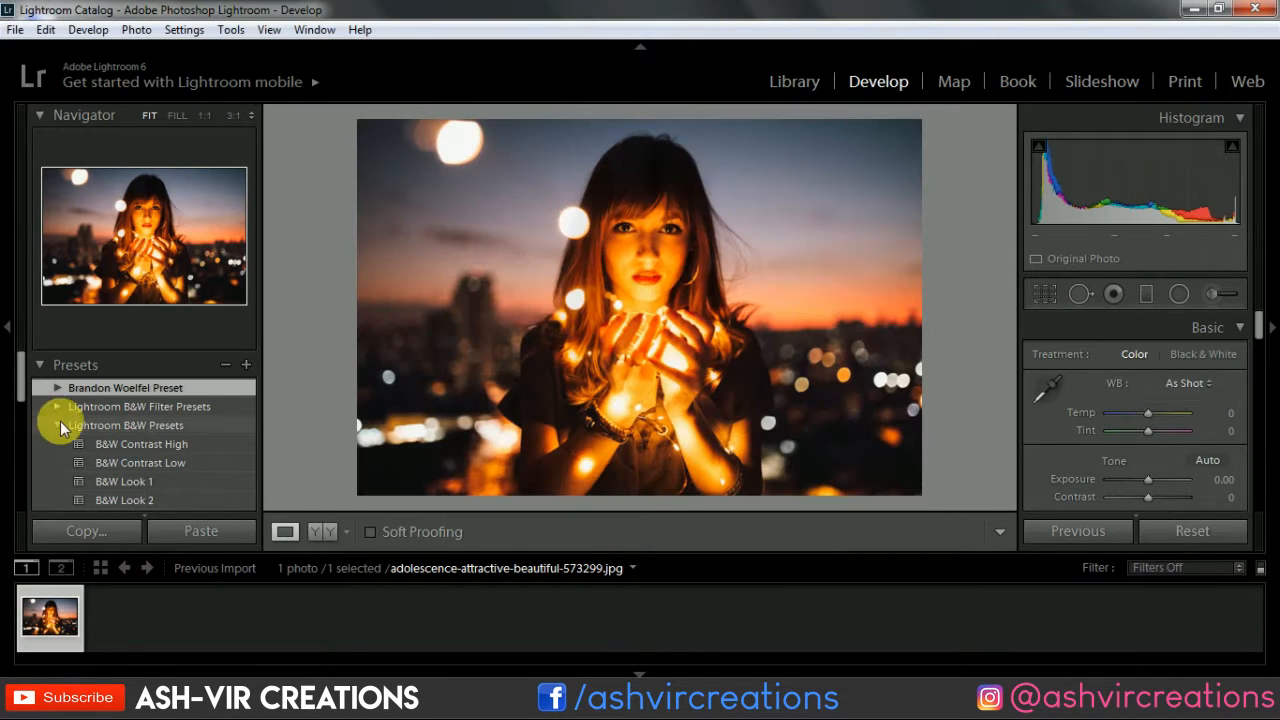
Import Brandon Woelfel.lrtemplate from the Desktop folder Brandon Woelfel Preset File into the new preset folder and apply the Chuchu Brandon2 preset
right_click(105, 387)
left_click(170, 470)
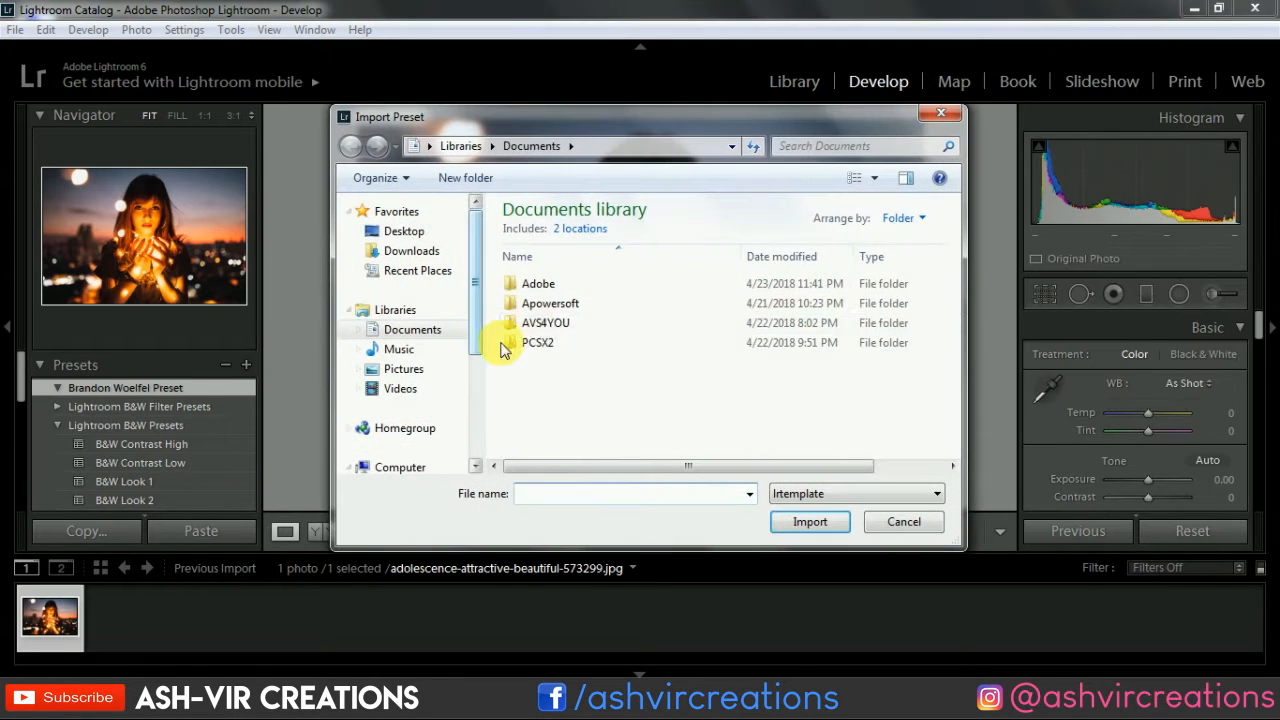
left_click(403, 231)
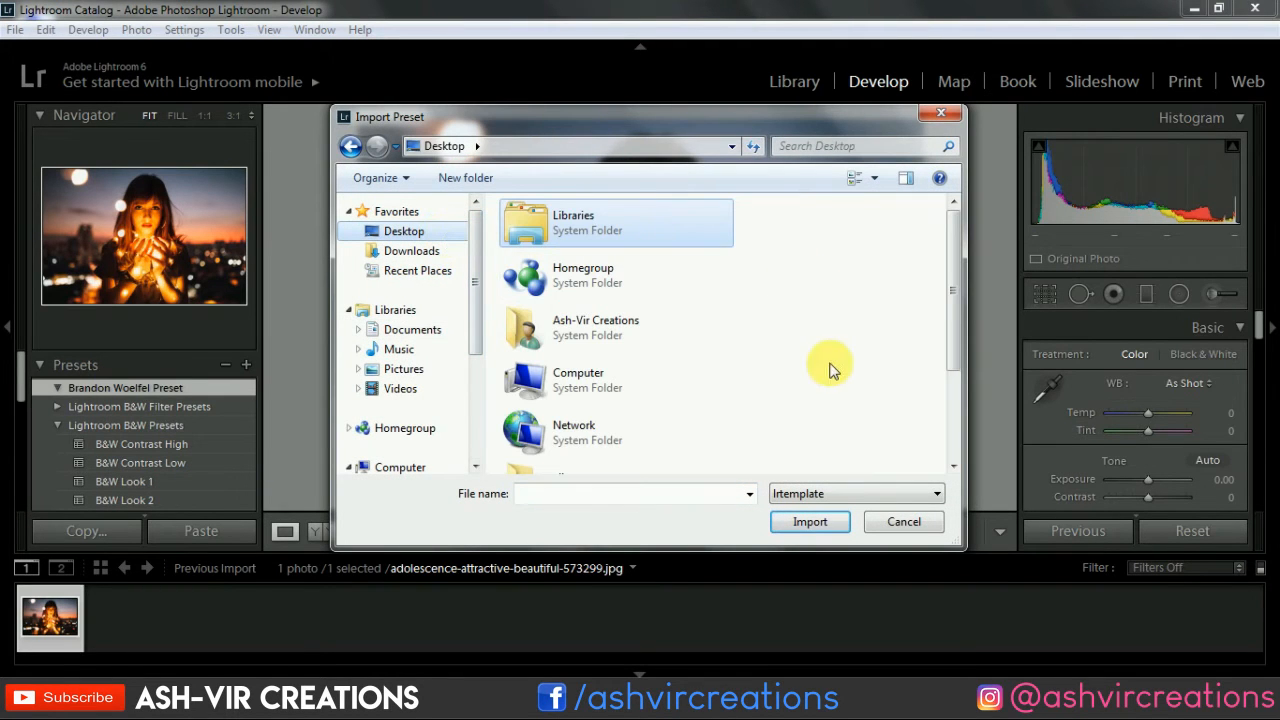
scroll(903, 383, "down", 3)
left_click_drag(950, 360, 953, 448)
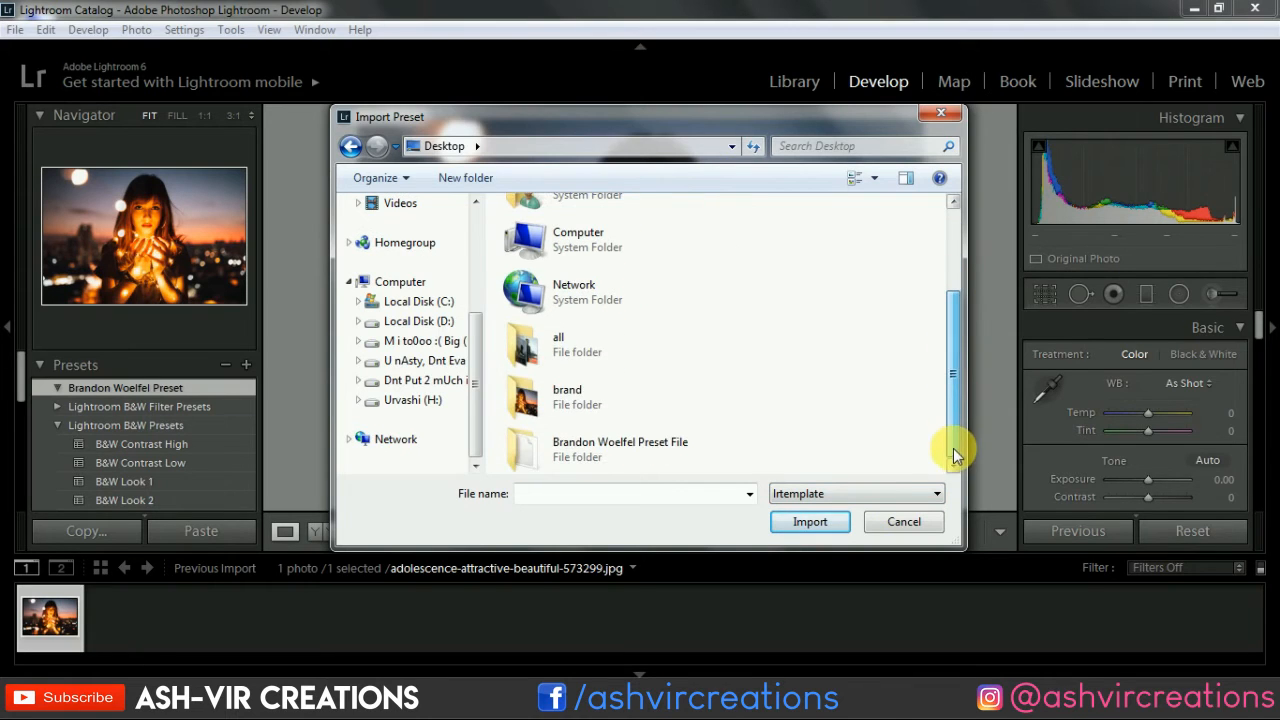
left_click(617, 455)
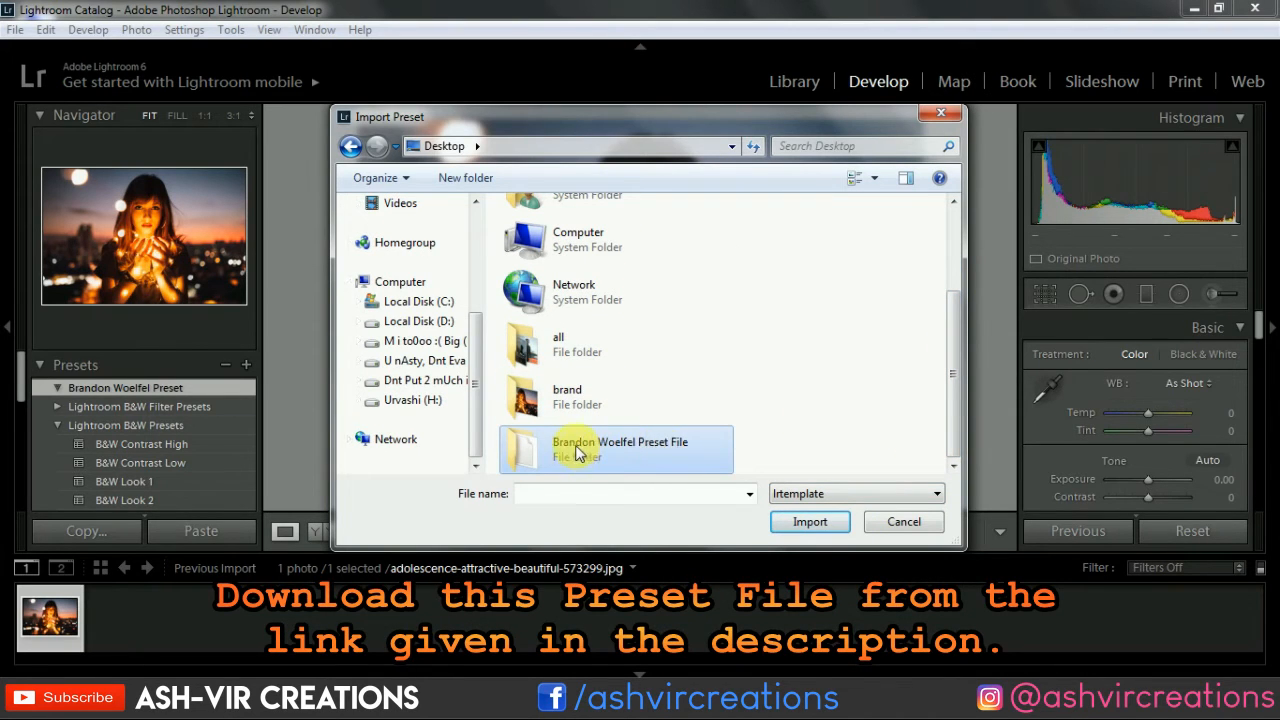
double_click(577, 450)
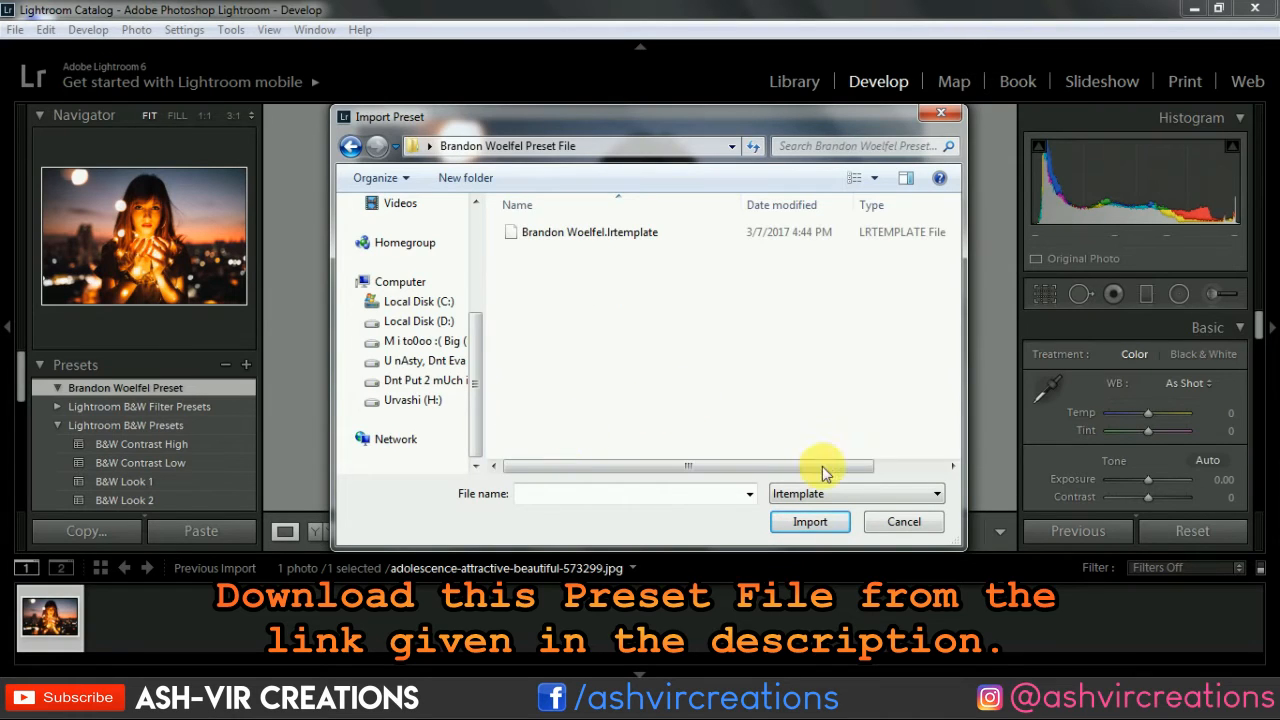
left_click(617, 233)
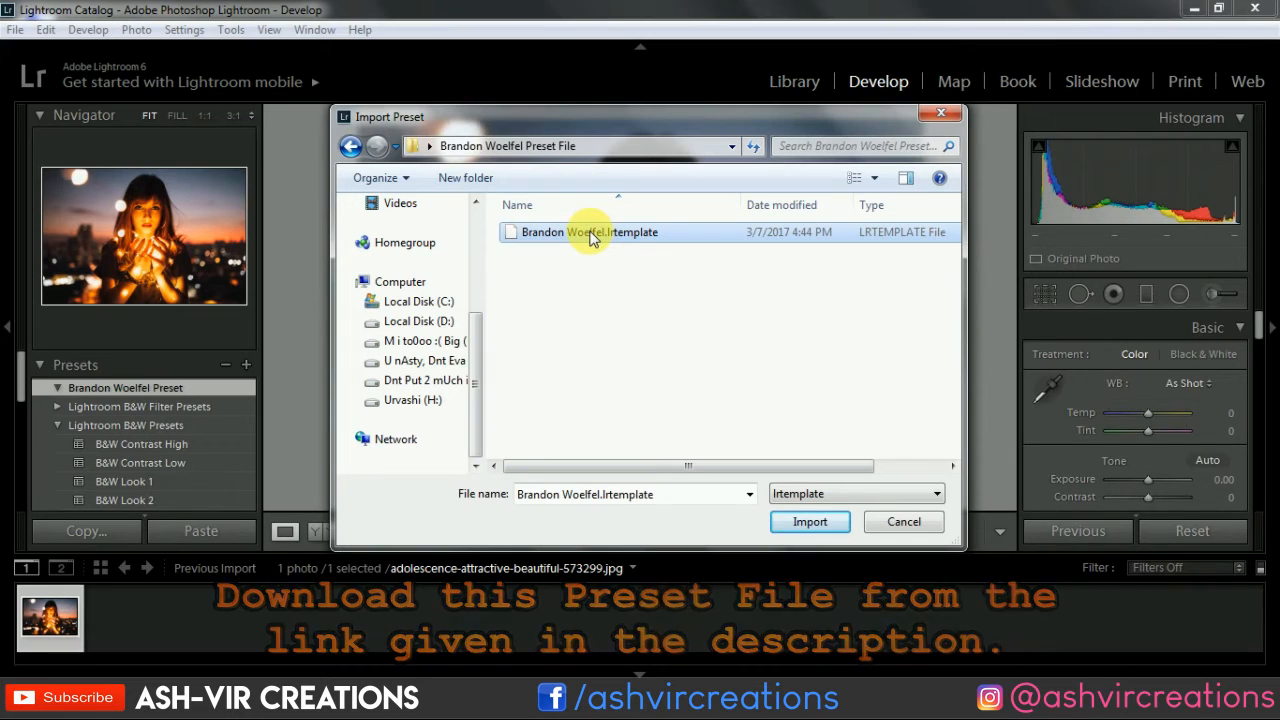
left_click(809, 521)
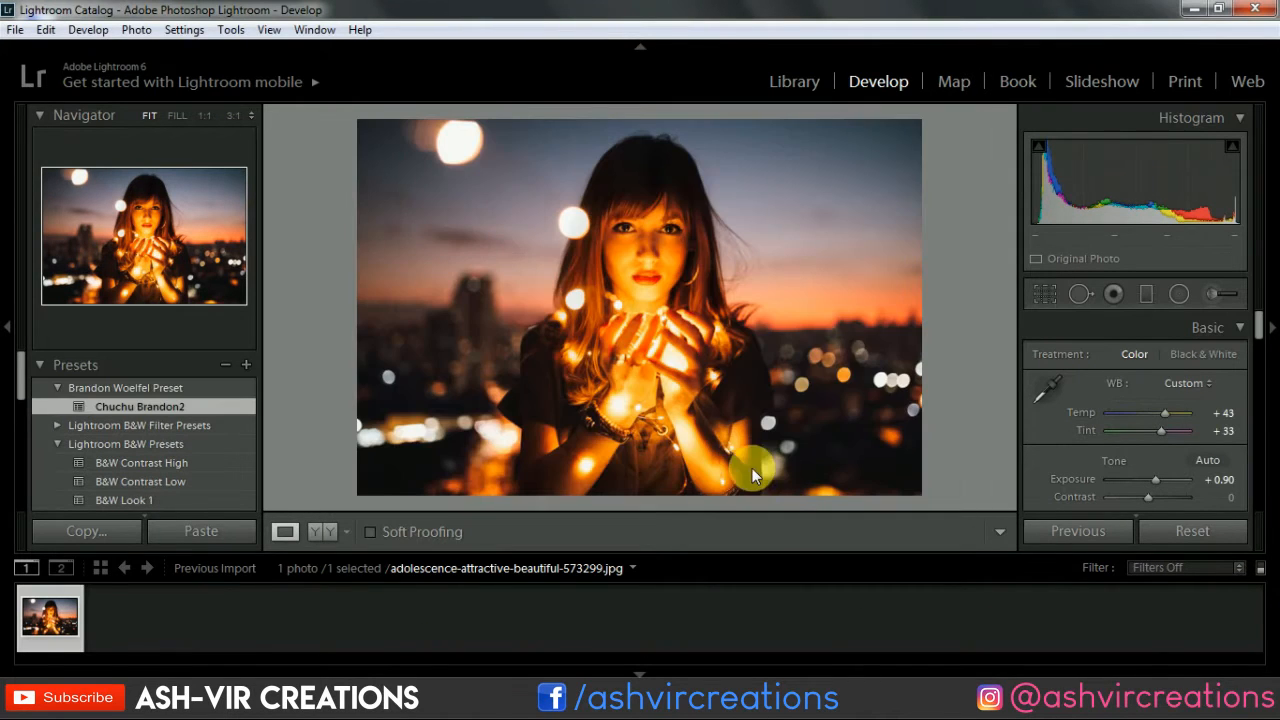
left_click(165, 408)
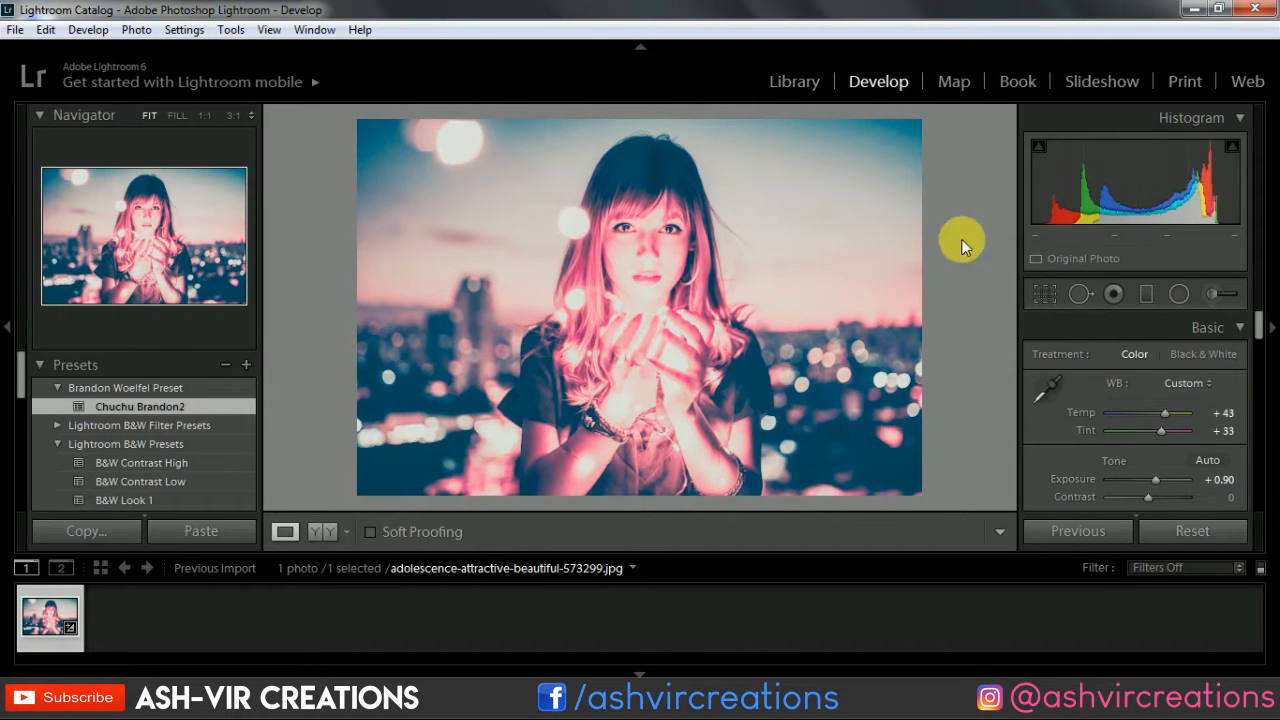
Reset the photo's Exposure to 0.00 and lower the Tint to +17
left_click_drag(1151, 480, 1143, 484)
double_click(1143, 482)
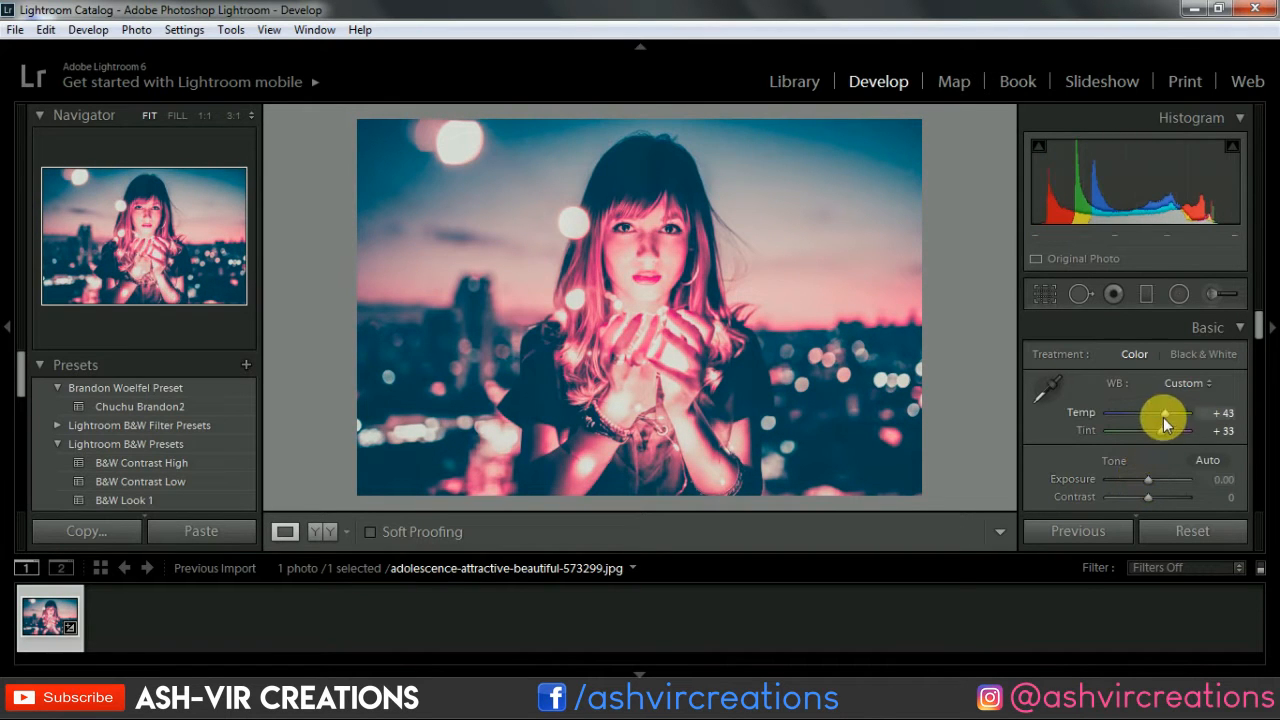
mouse_move(1163, 425)
left_mouse_down()
mouse_move(1144, 432)
mouse_move(1155, 431)
left_mouse_up()
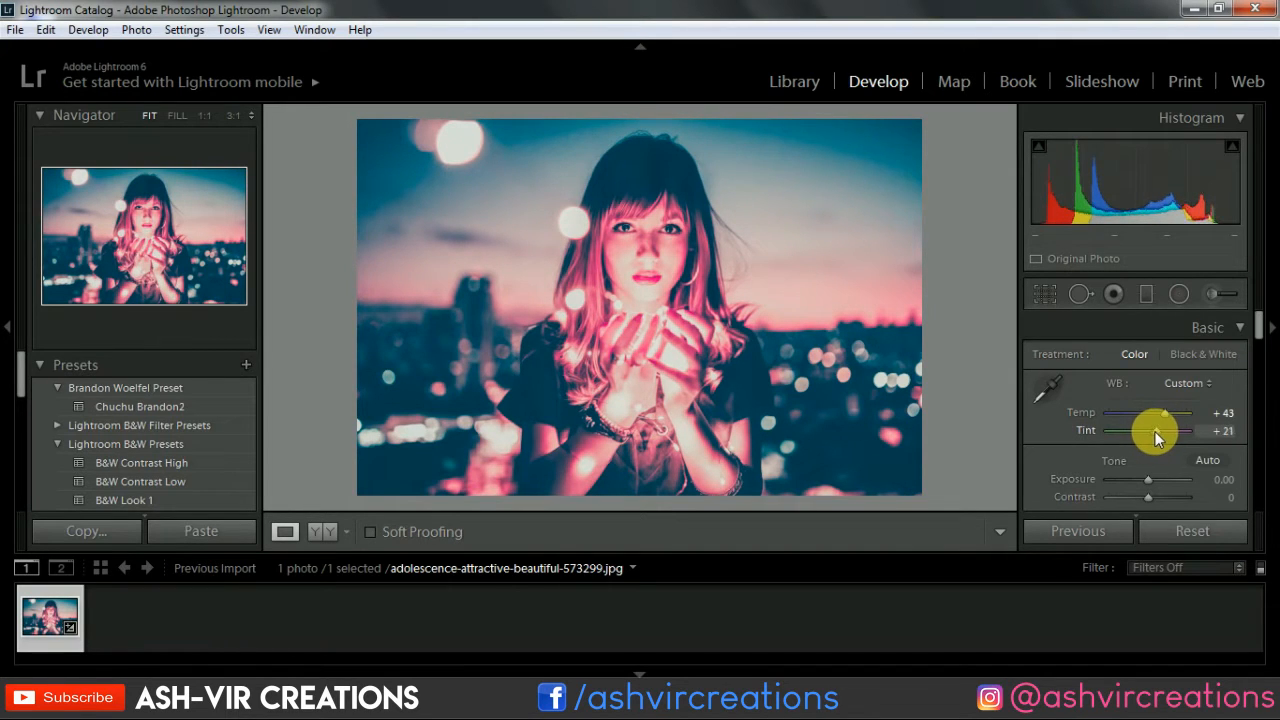
Show the photo before and after side by side and set the Split Toning shadows saturation to 49
left_click(322, 533)
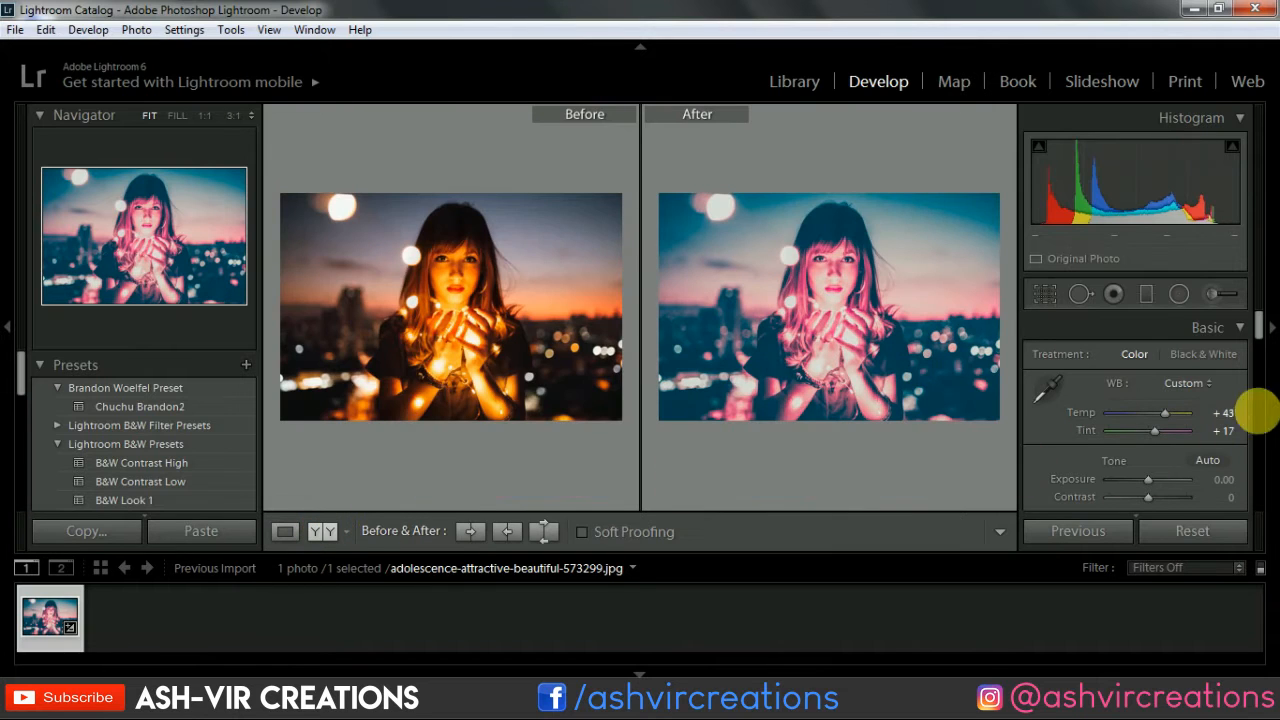
left_click_drag(1260, 335, 1249, 380)
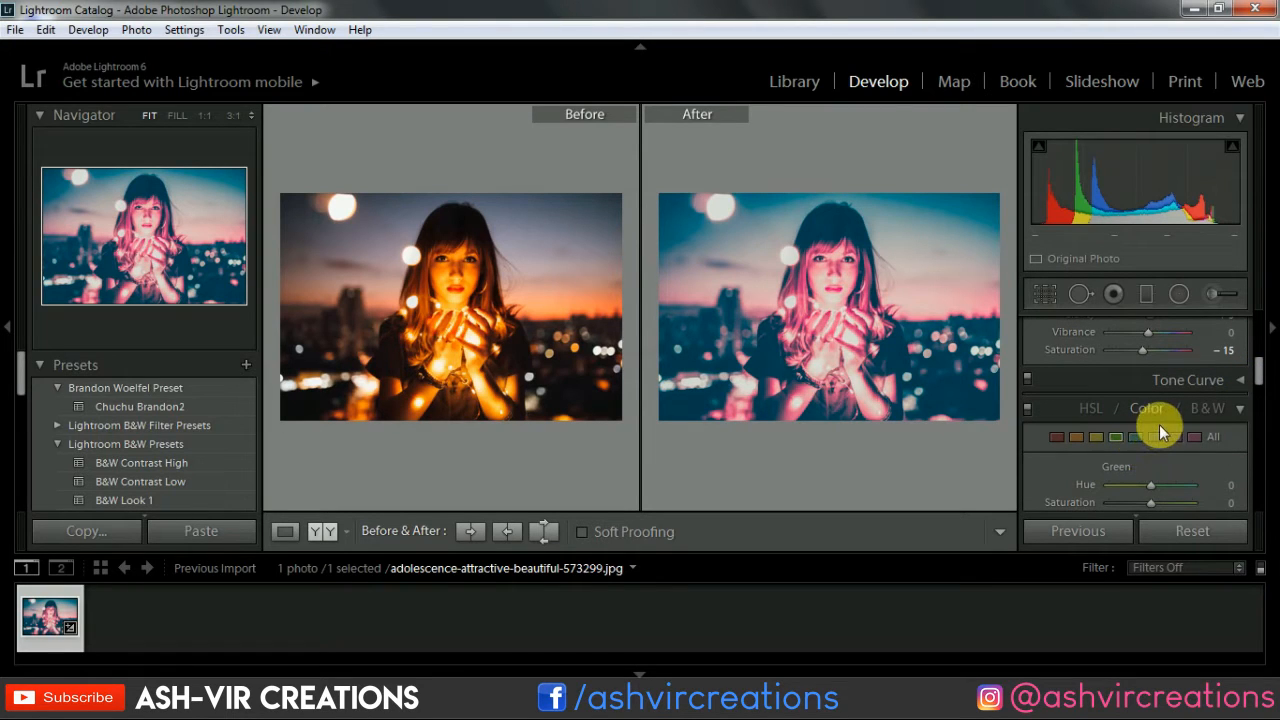
scroll(1159, 424, "down", 1)
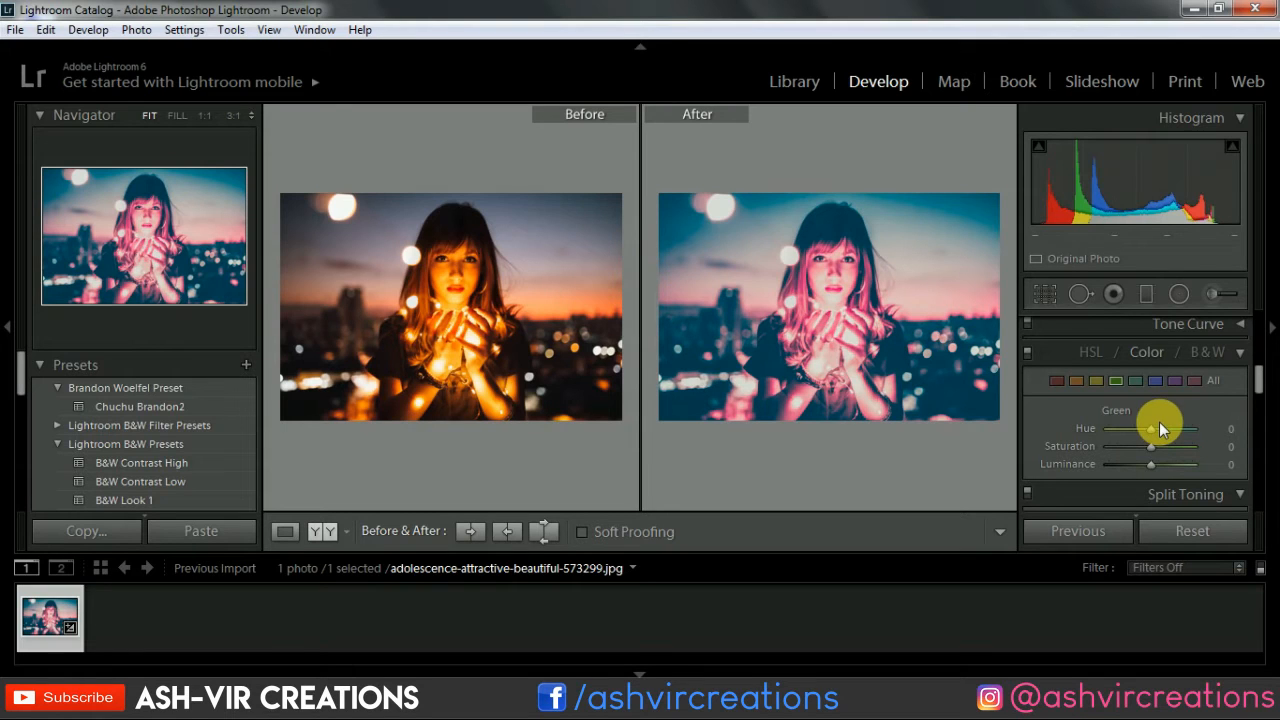
scroll(1175, 428, "down", 1)
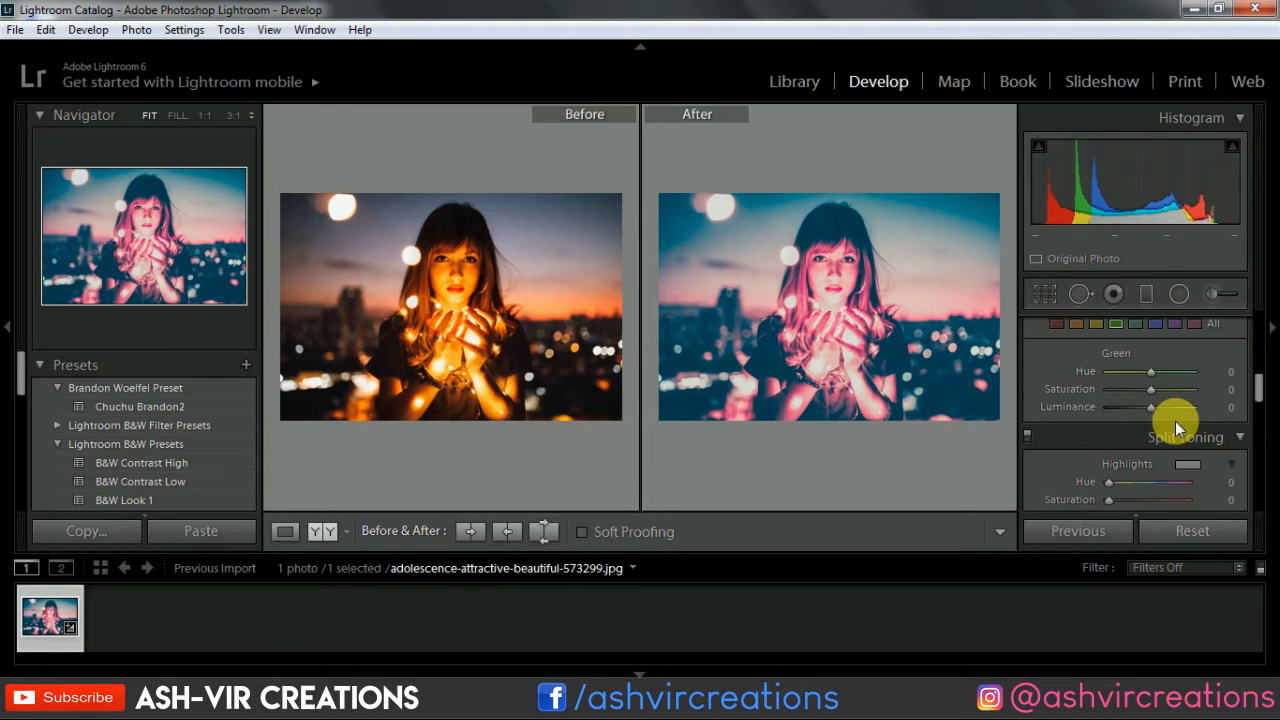
scroll(1175, 424, "down", 1)
scroll(1178, 428, "down", 1)
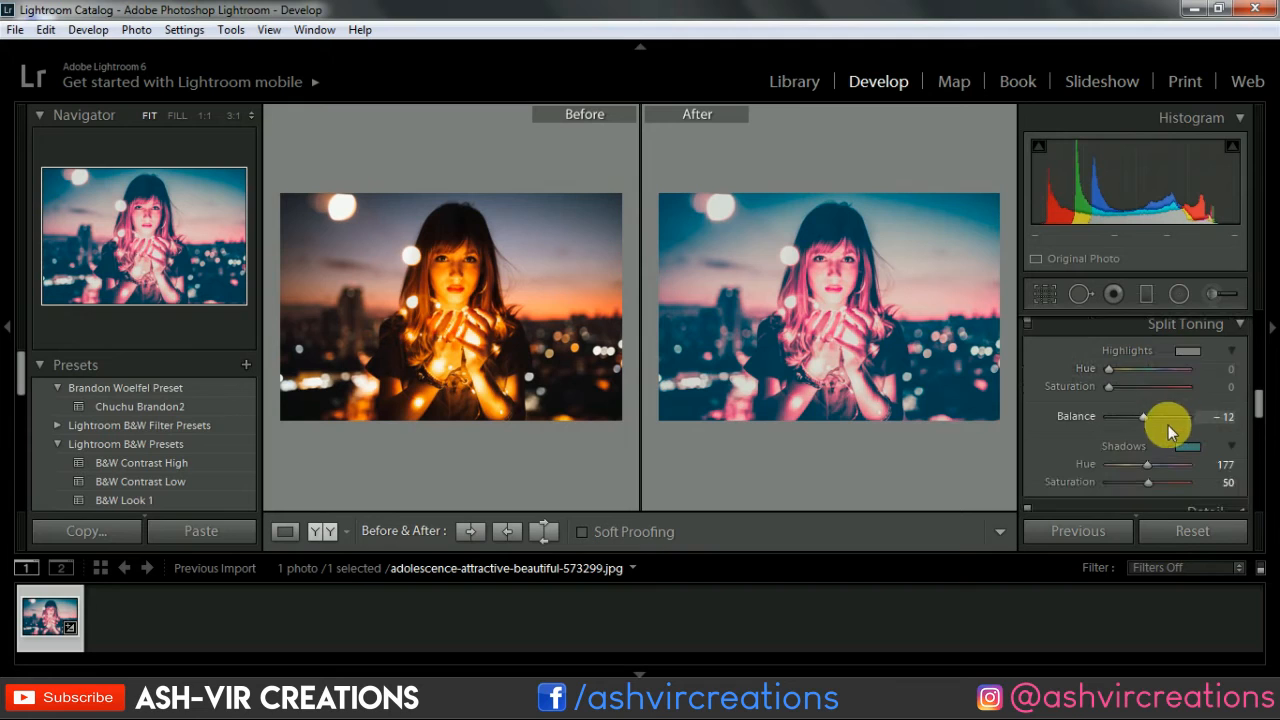
mouse_move(1143, 481)
left_mouse_down()
mouse_move(1128, 487)
mouse_move(1147, 478)
left_mouse_up()
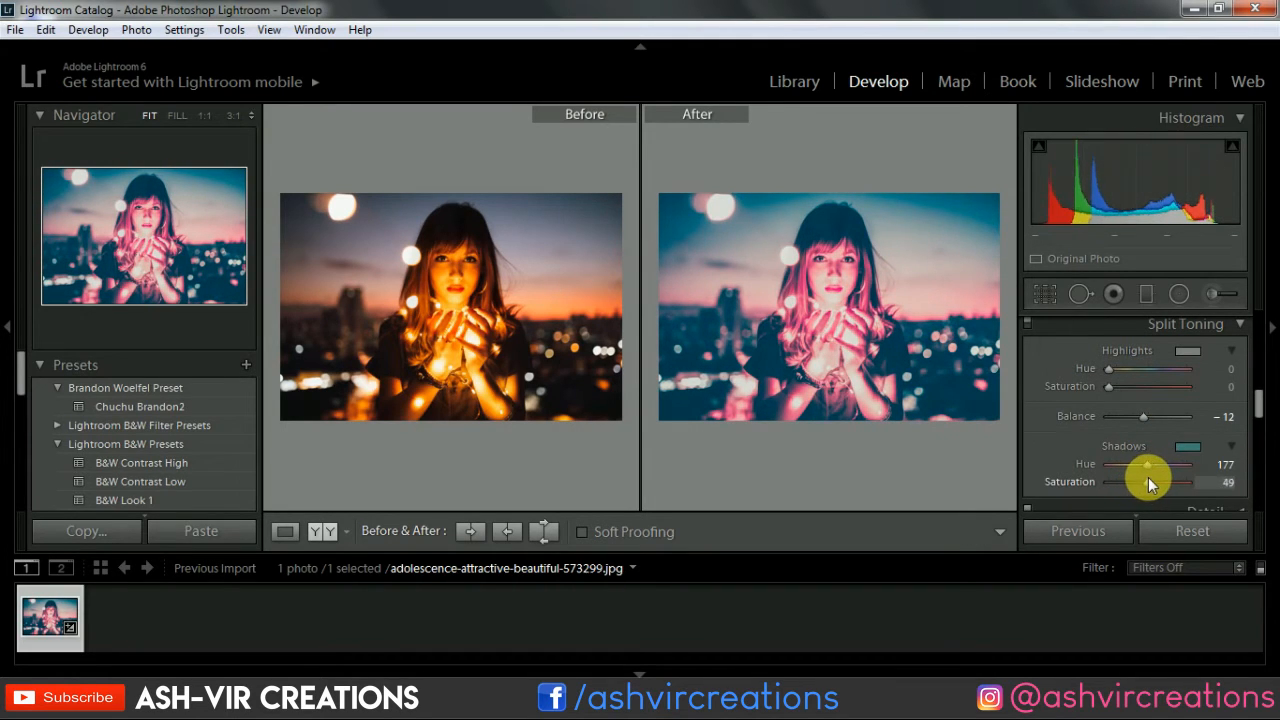
Look through the remaining Develop settings and return to the Library module with the edited photo
scroll(1192, 428, "down", 4)
scroll(1192, 428, "down", 2)
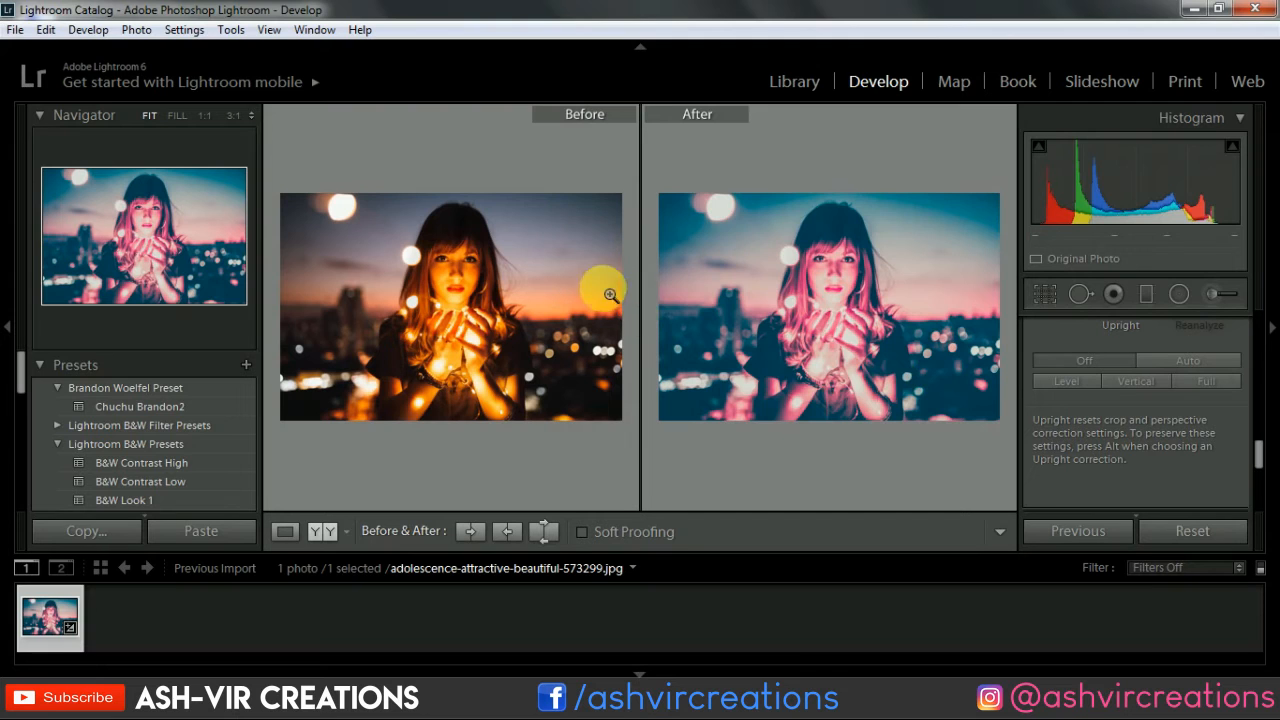
right_click(720, 273)
left_click(697, 263)
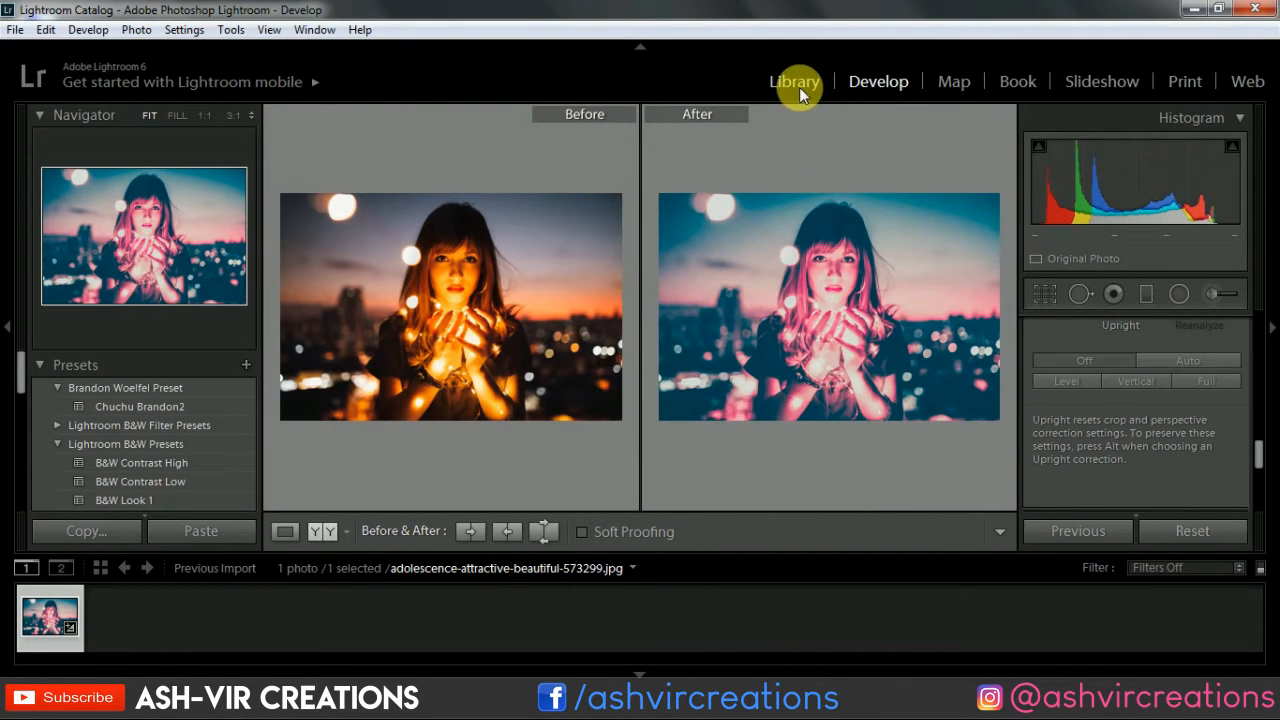
left_click(799, 84)
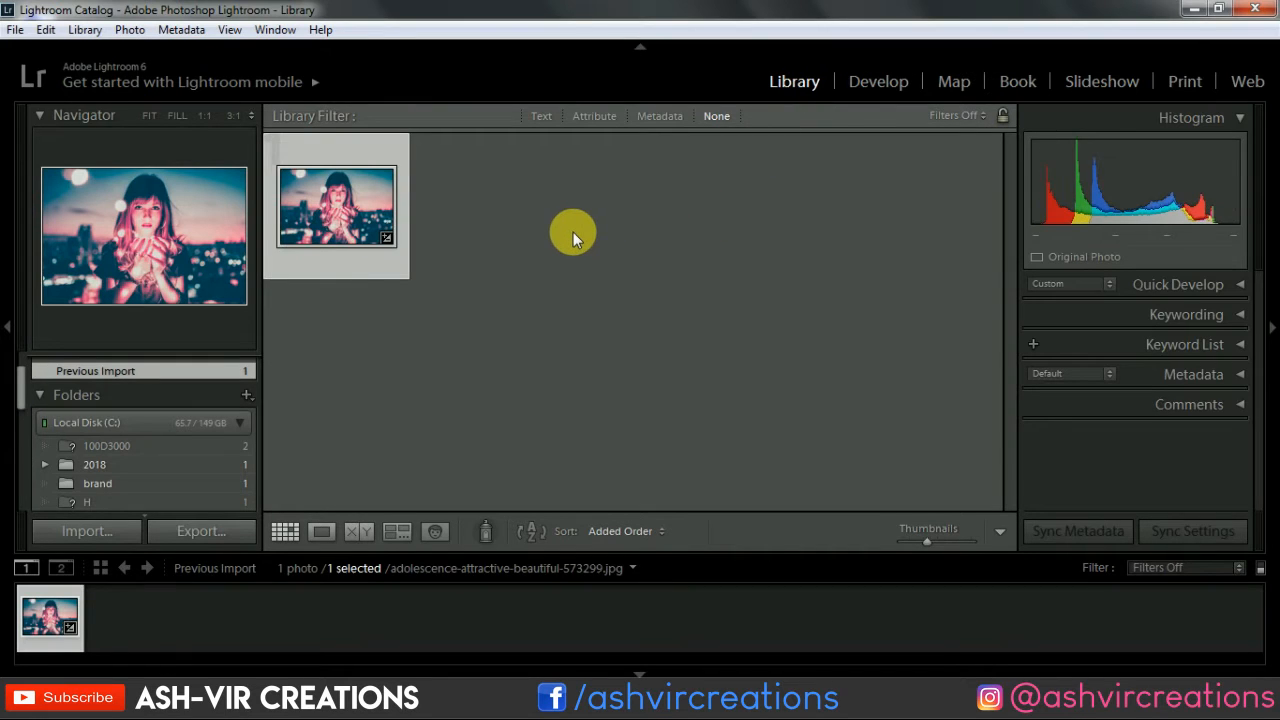
Import only bokeh-close-up-face-819449.jpg from the Downloads folder into the catalog
left_click(120, 526)
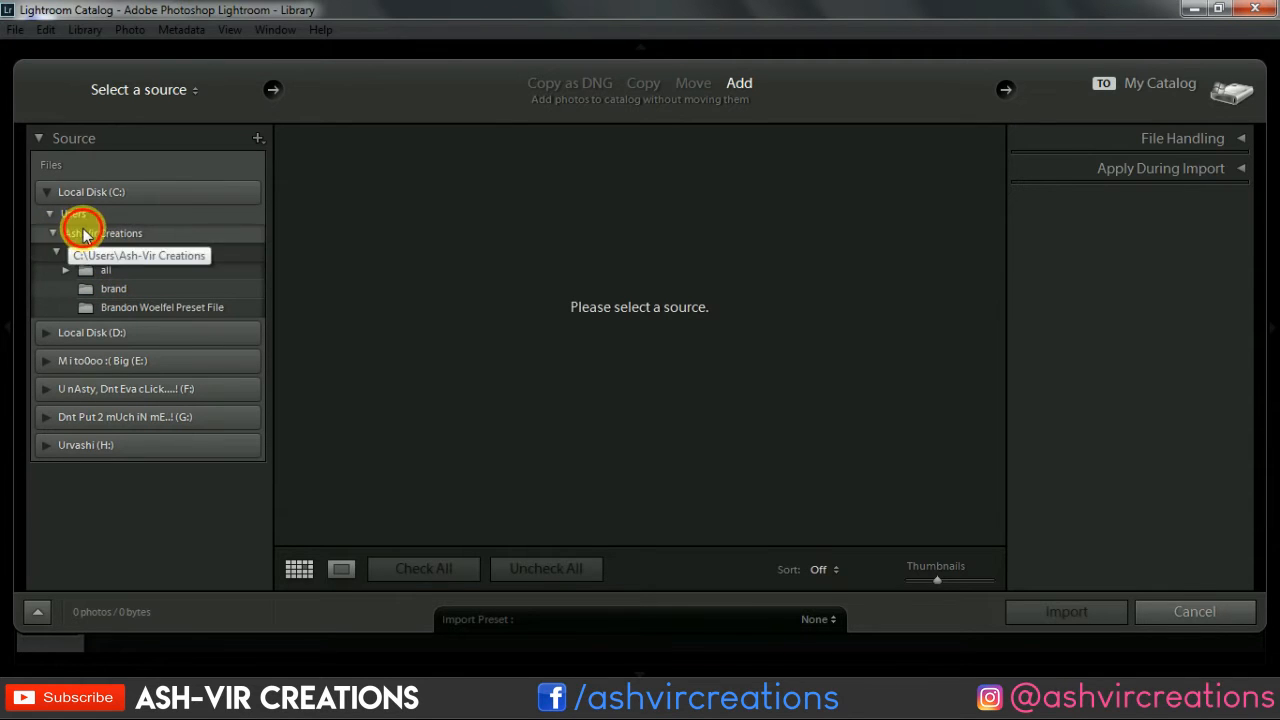
left_click(85, 233)
left_click(137, 289)
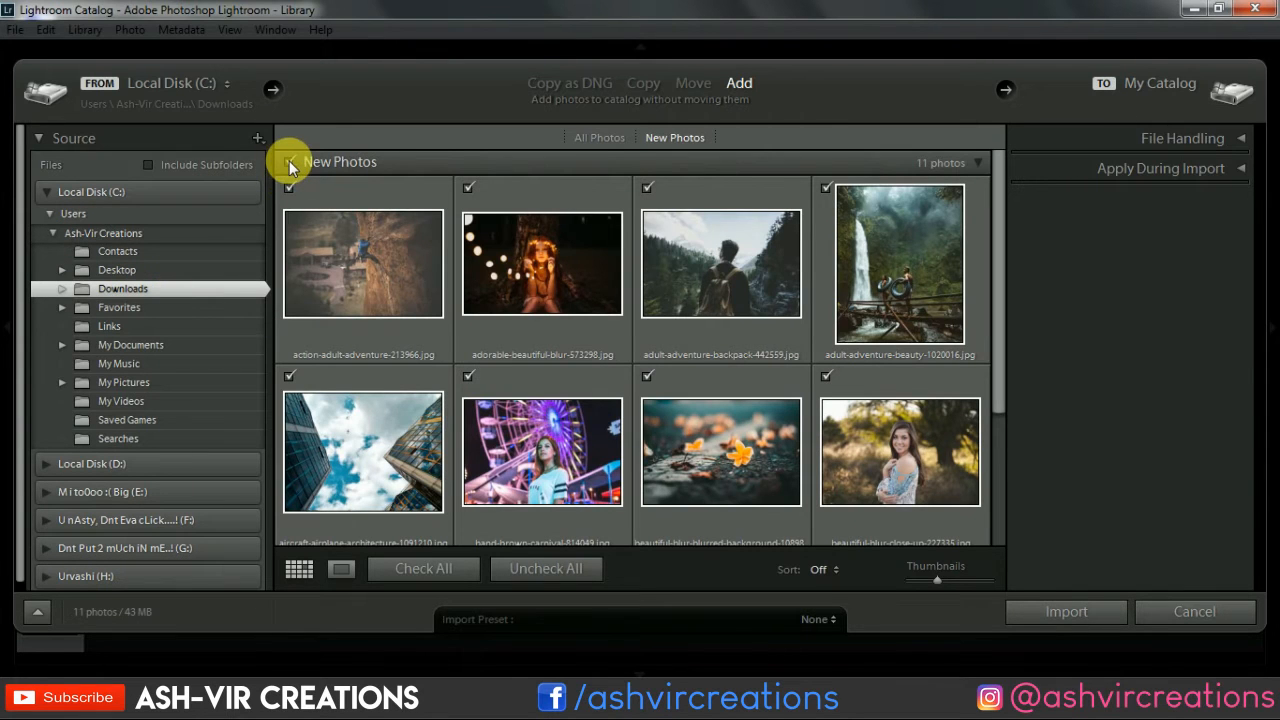
left_click(537, 573)
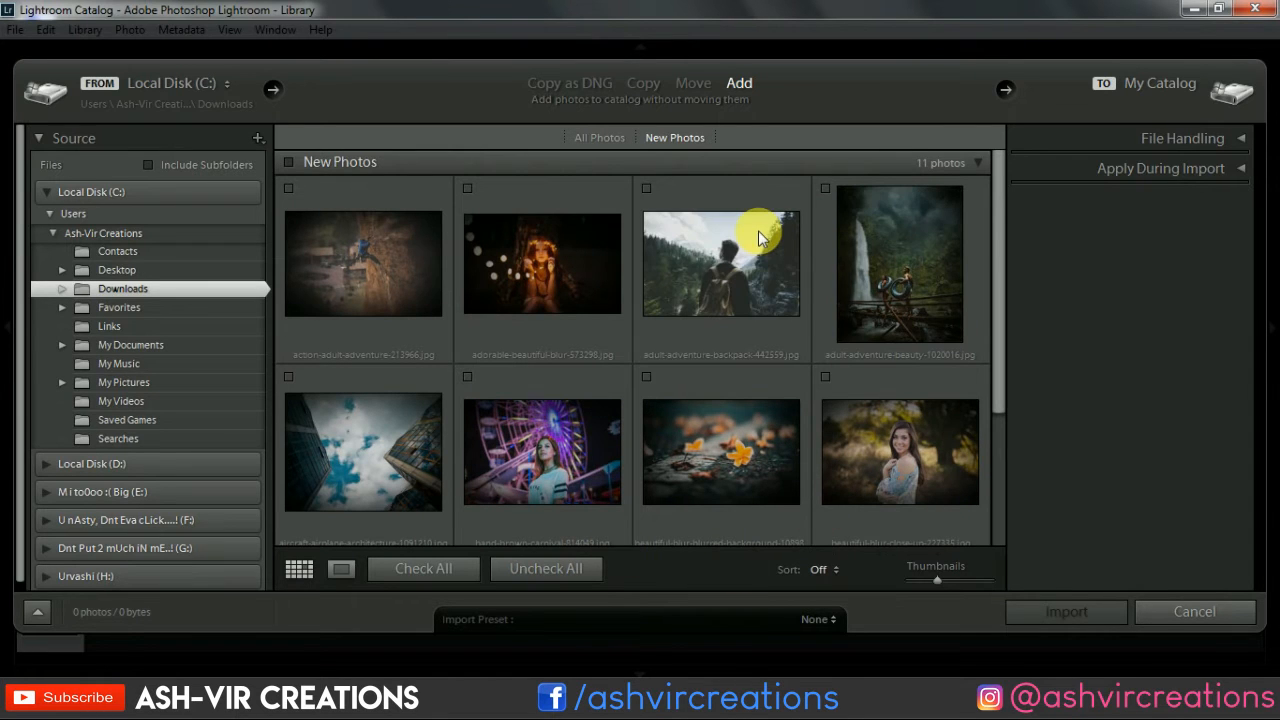
scroll(752, 237, "down", 3)
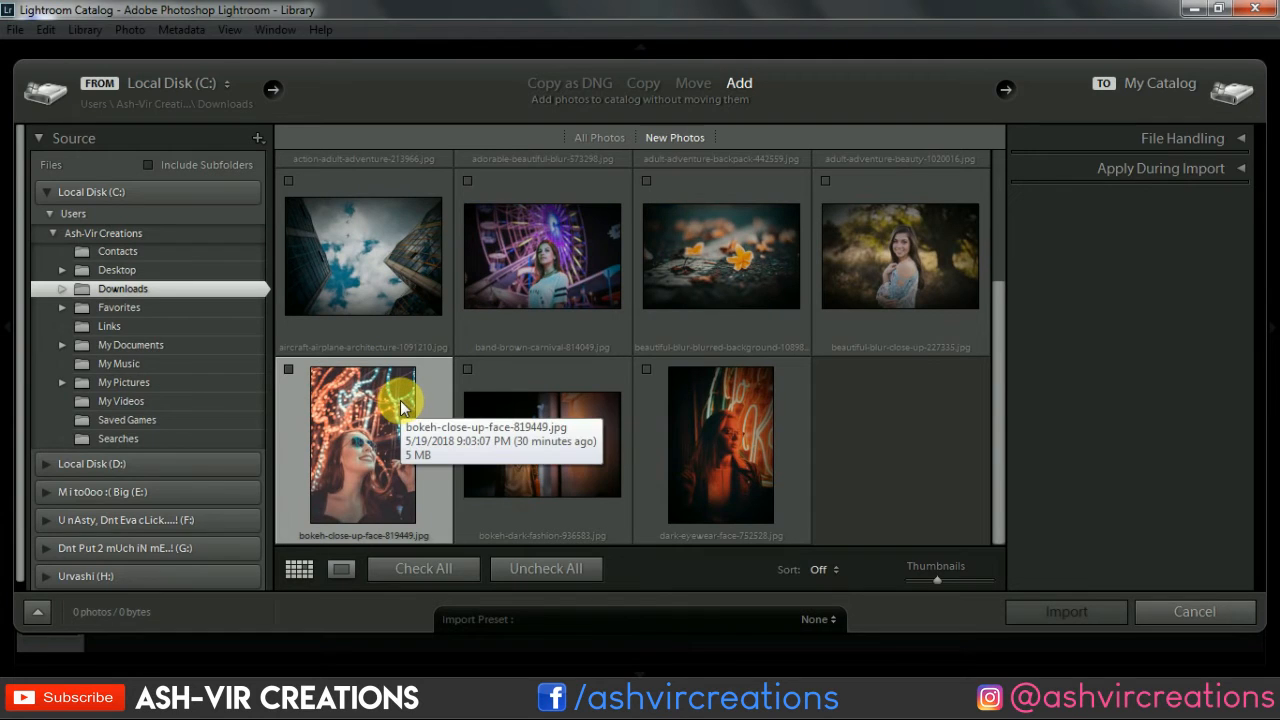
left_click(289, 370)
left_click(1072, 617)
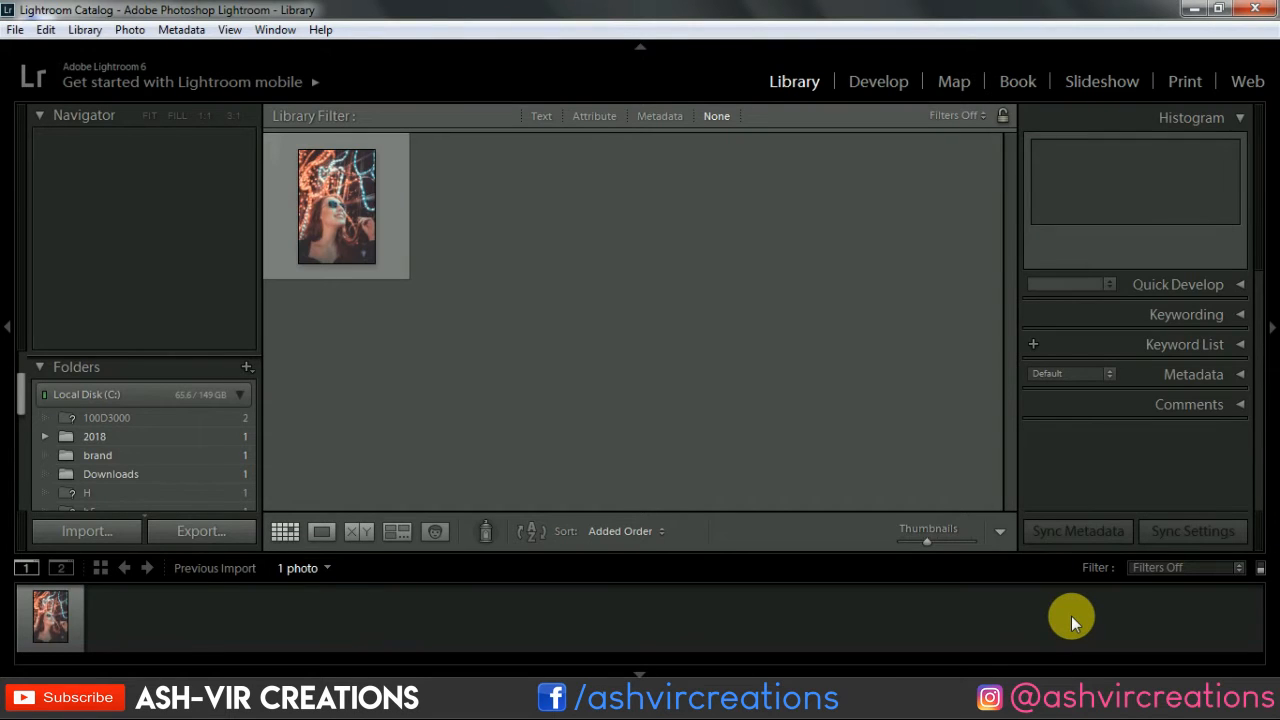
Open the newly imported sunglasses portrait in the Develop module and apply the Chuchu Brandon2 preset
left_click(882, 80)
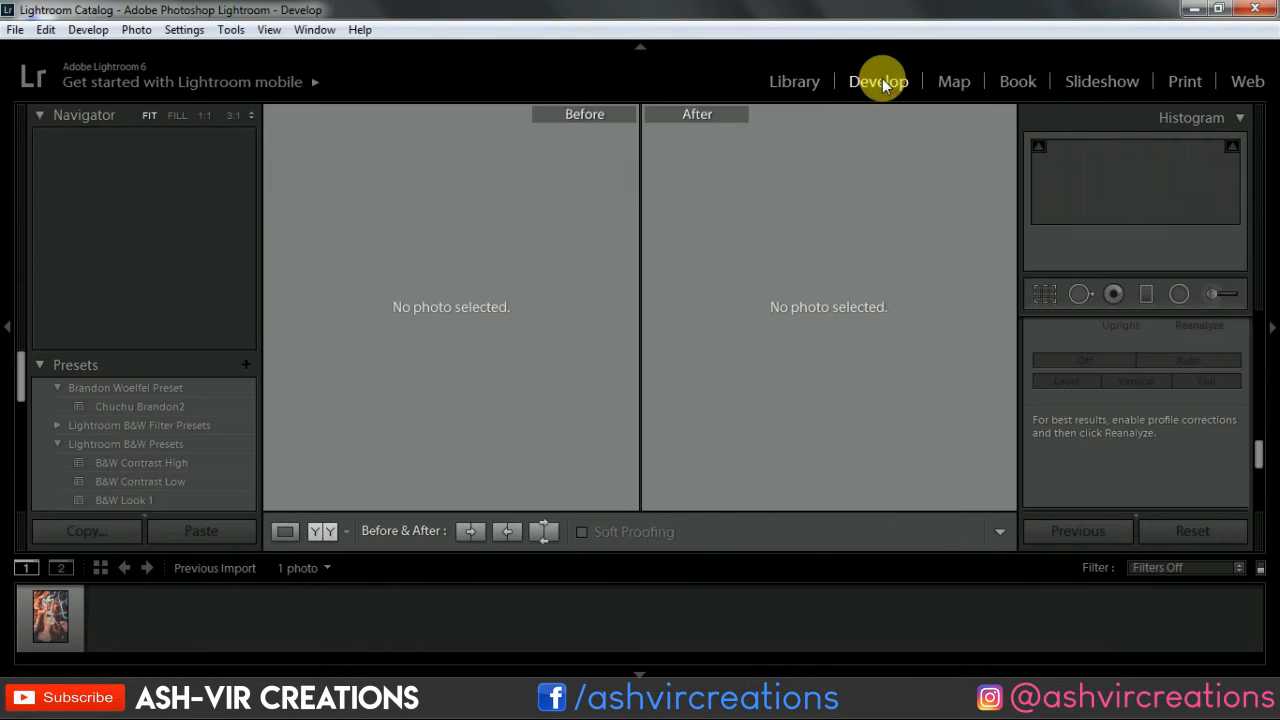
left_click(770, 92)
left_click(348, 189)
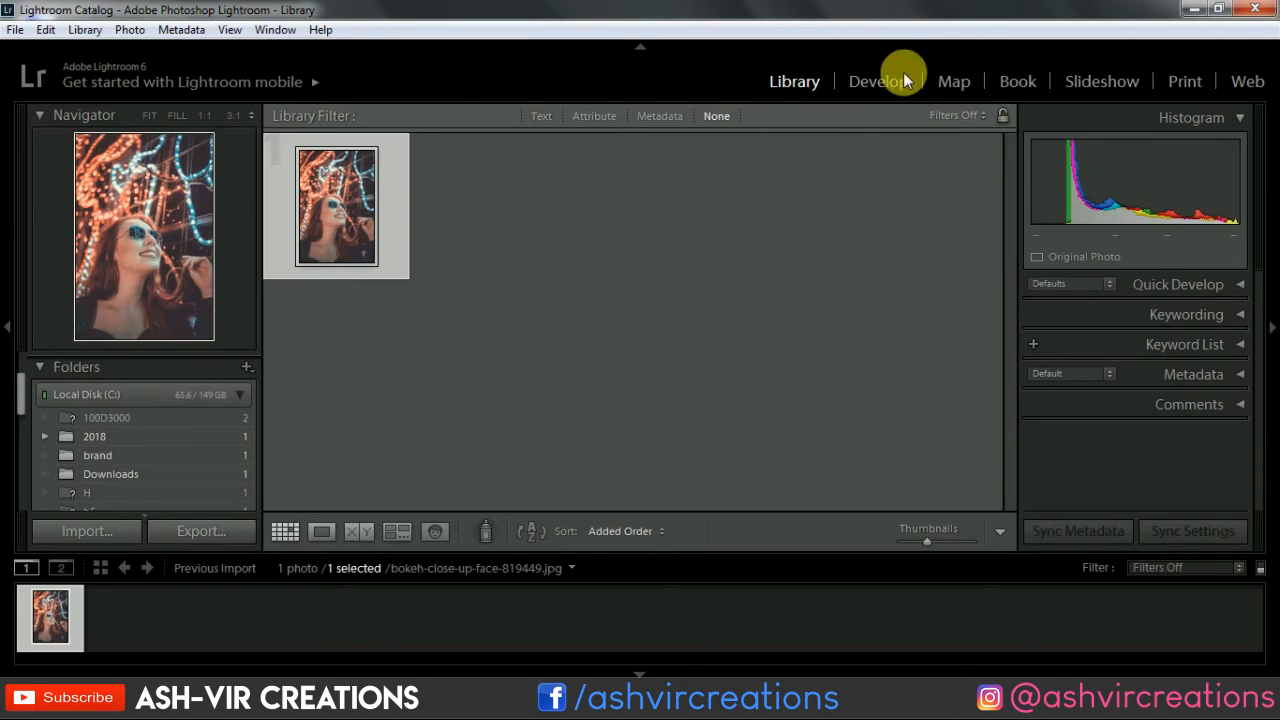
left_click(884, 80)
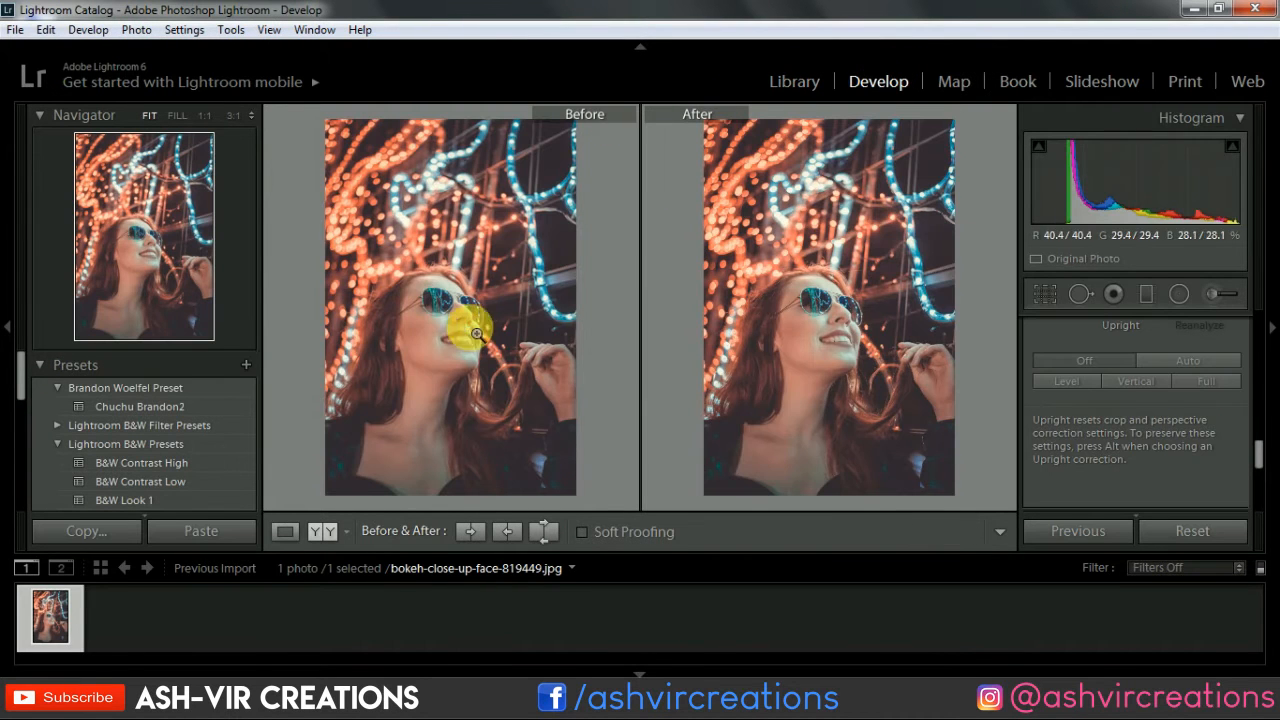
left_click(145, 407)
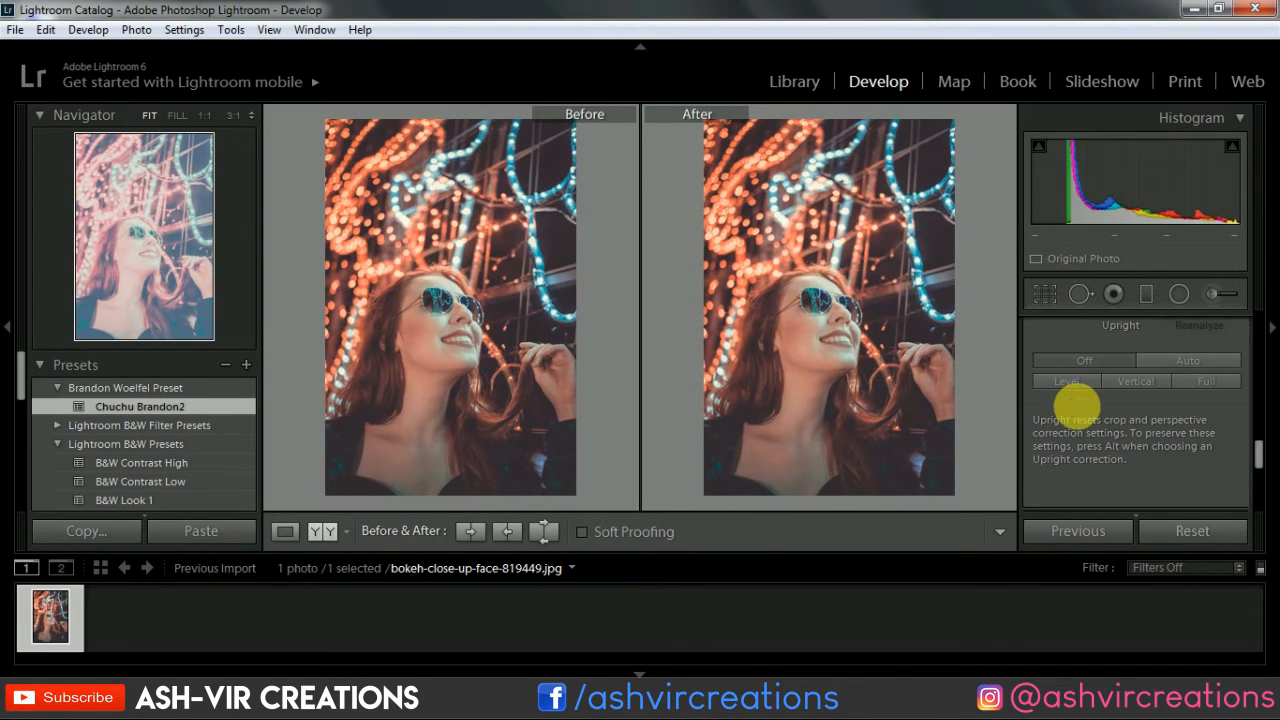
Lower the photo's Exposure to -0.71 and Contrast to -2
left_click_drag(1270, 460, 1257, 323)
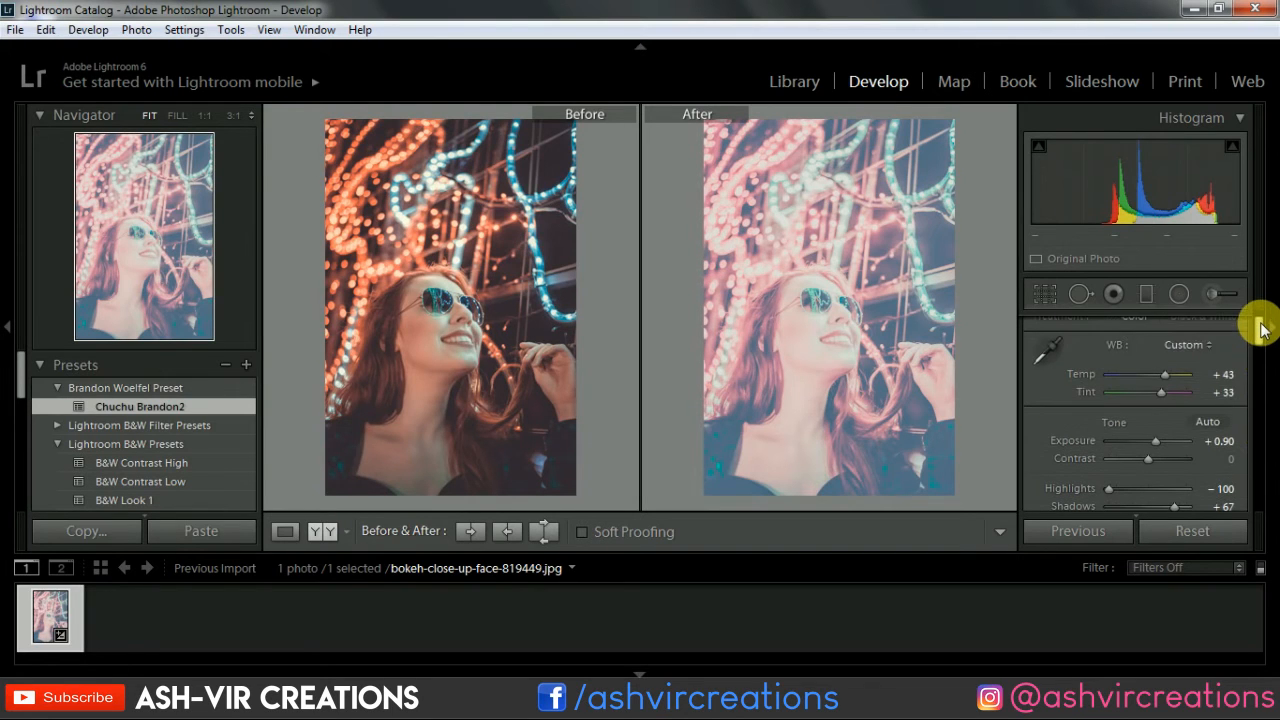
left_click(1155, 443)
left_click_drag(1153, 443, 1140, 442)
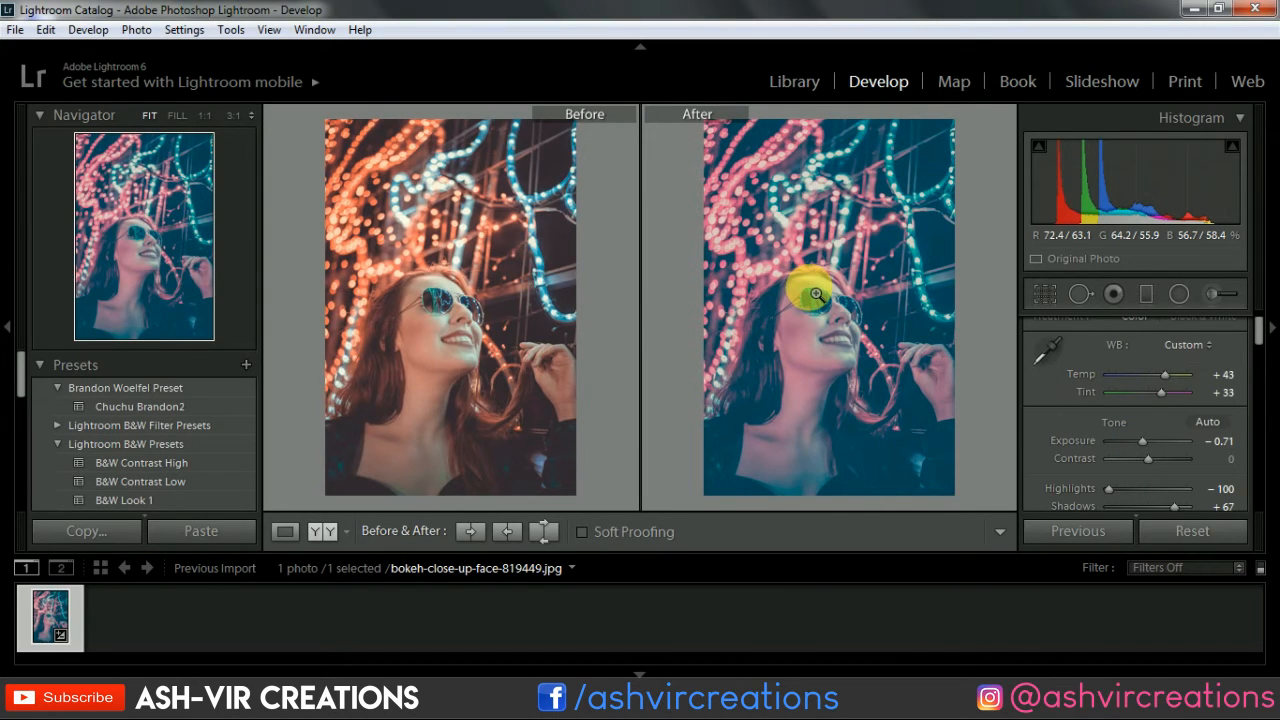
mouse_move(1146, 458)
left_mouse_down()
mouse_move(1172, 453)
mouse_move(1144, 458)
left_mouse_up()
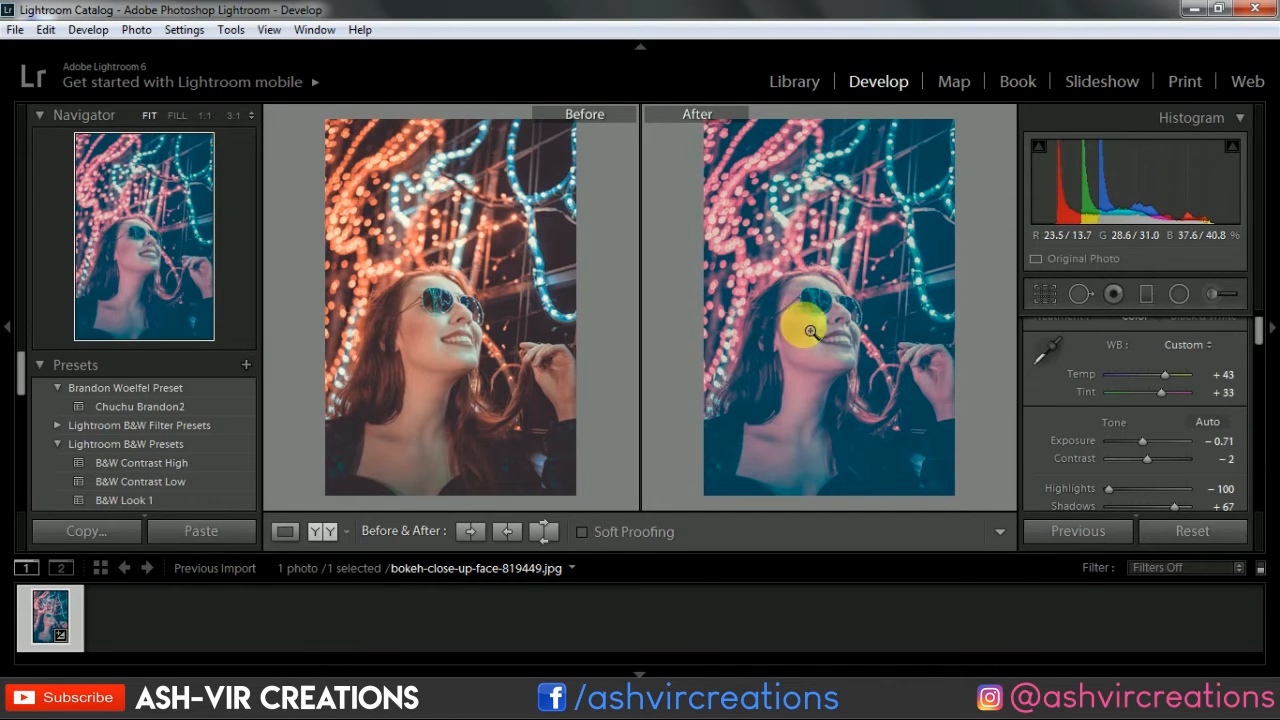
Lower the Blacks to -36 and raise the Contrast to +14
scroll(1212, 412, "down", 1)
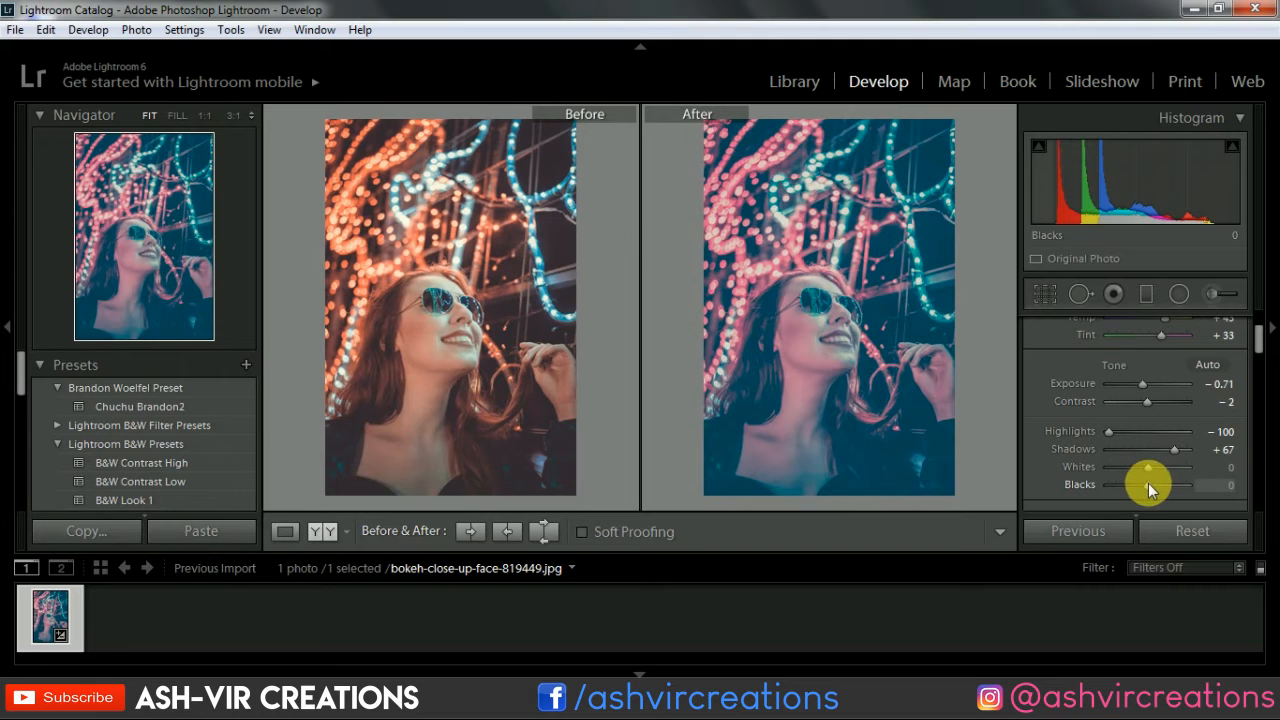
mouse_move(1148, 483)
left_mouse_down()
mouse_move(1167, 482)
mouse_move(1119, 478)
mouse_move(1151, 481)
mouse_move(1134, 481)
left_mouse_up()
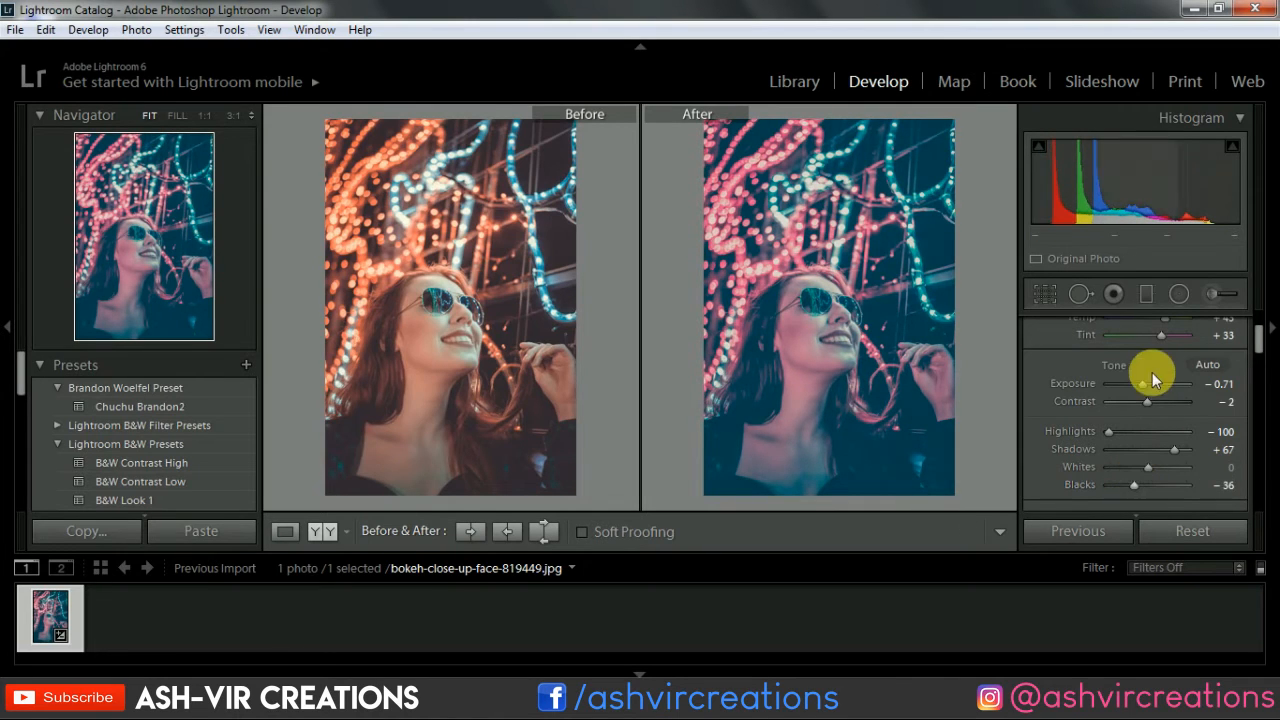
mouse_move(1147, 398)
left_mouse_down()
mouse_move(1134, 398)
mouse_move(1152, 399)
left_mouse_up()
left_click_drag(845, 222, 794, 404)
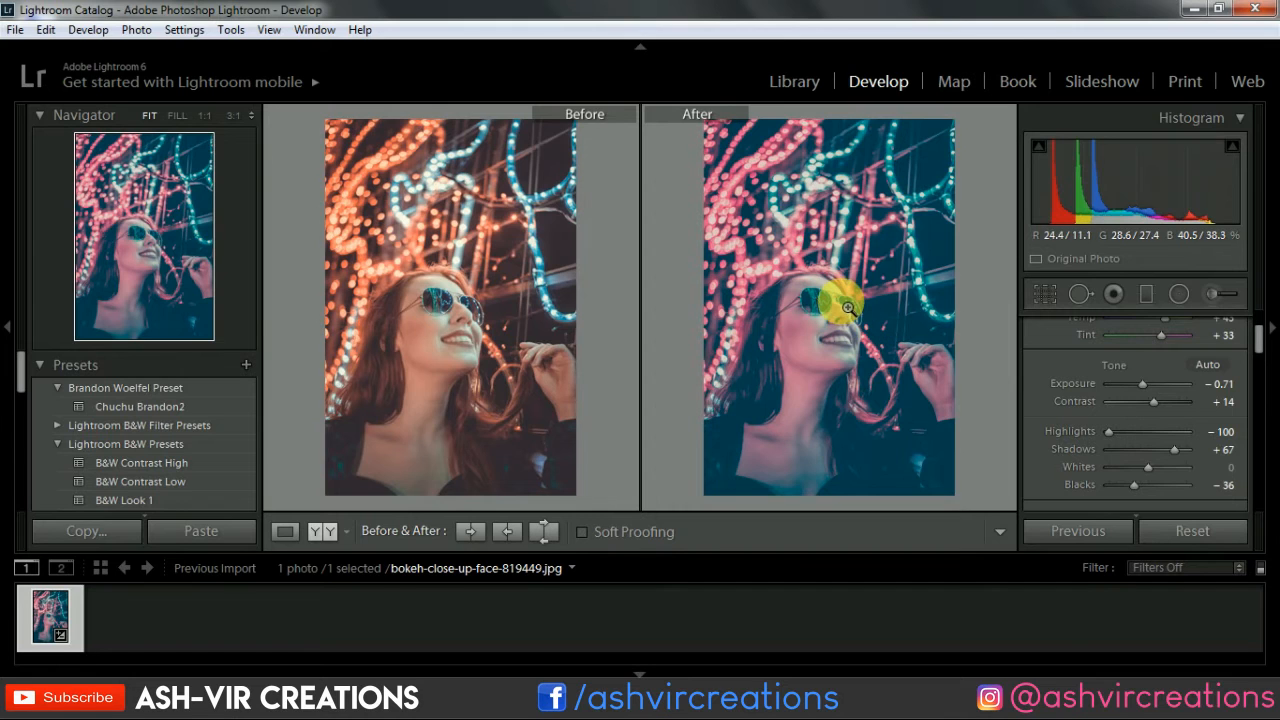
Export the edited photo to the hard drive in the Desktop subfolder Untitled Export
right_click(829, 214)
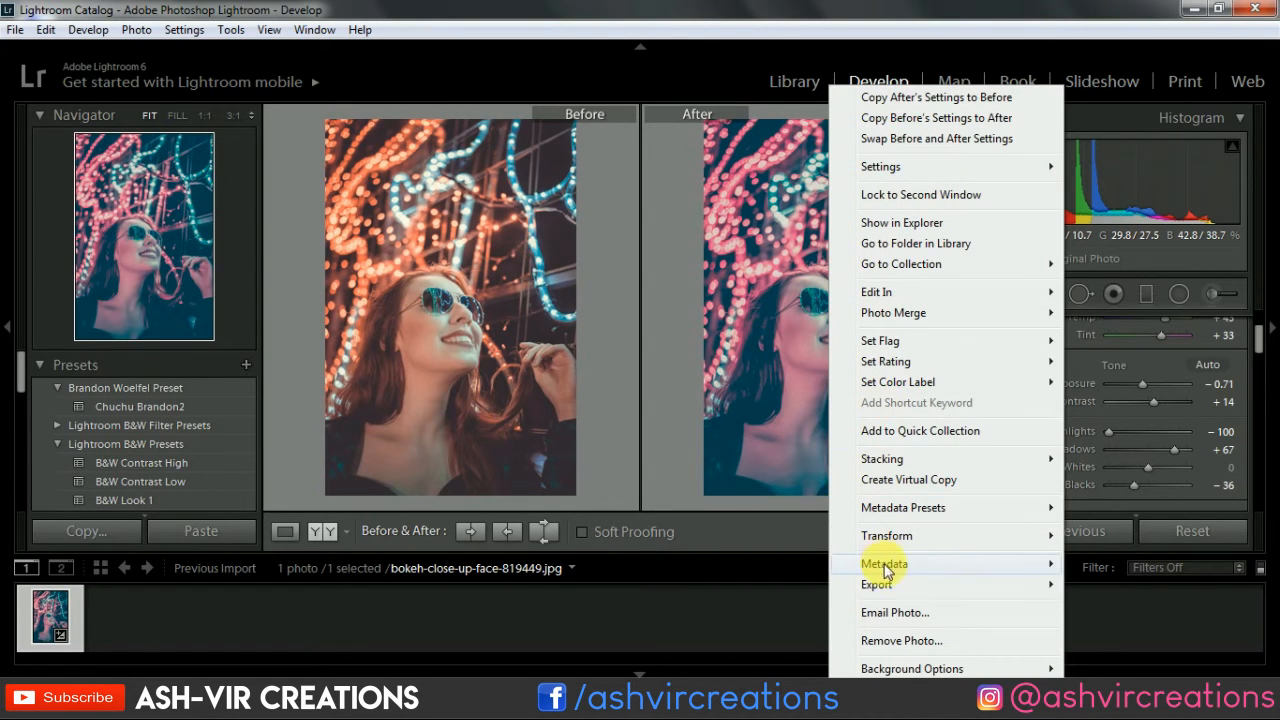
mouse_move(960, 586)
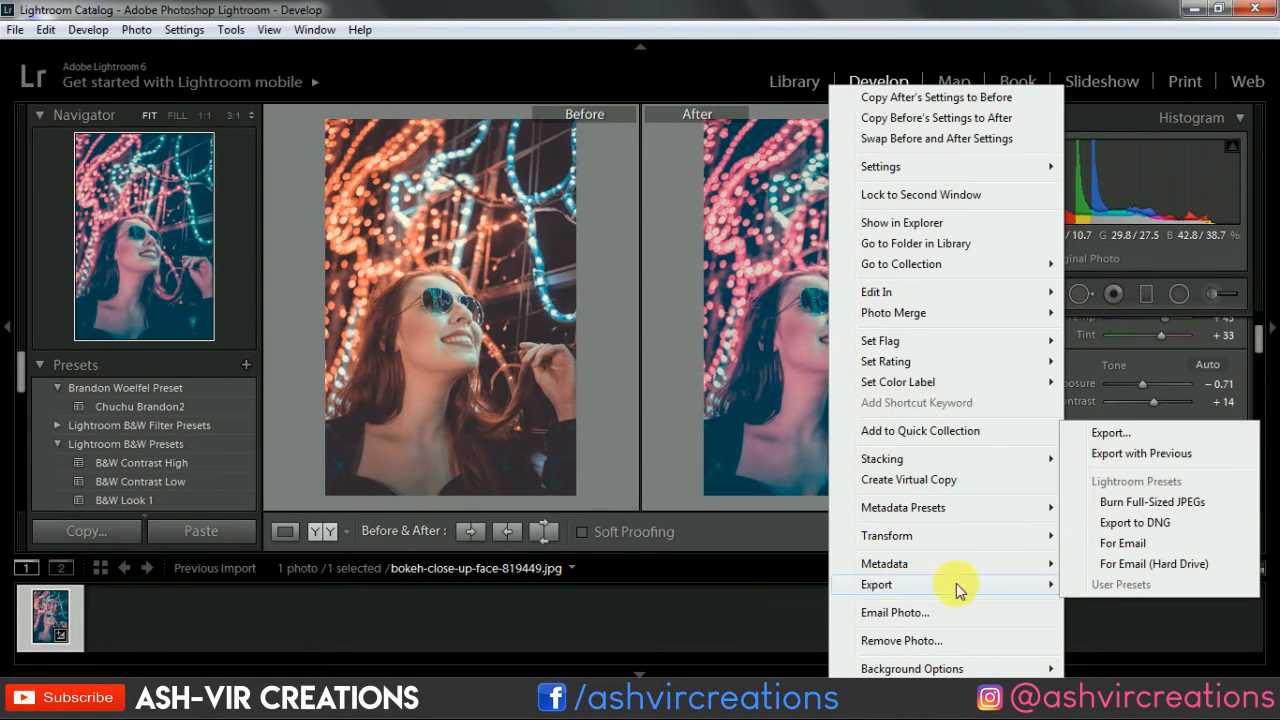
left_click(1108, 433)
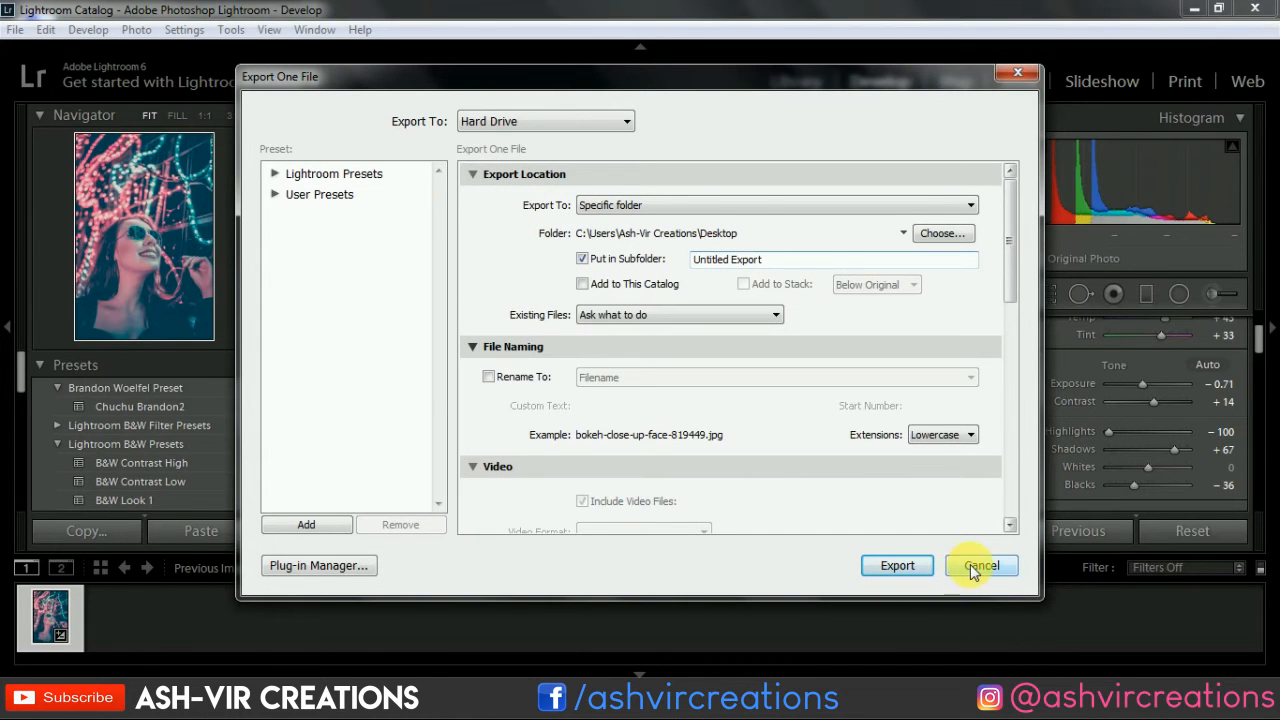
left_click(912, 567)
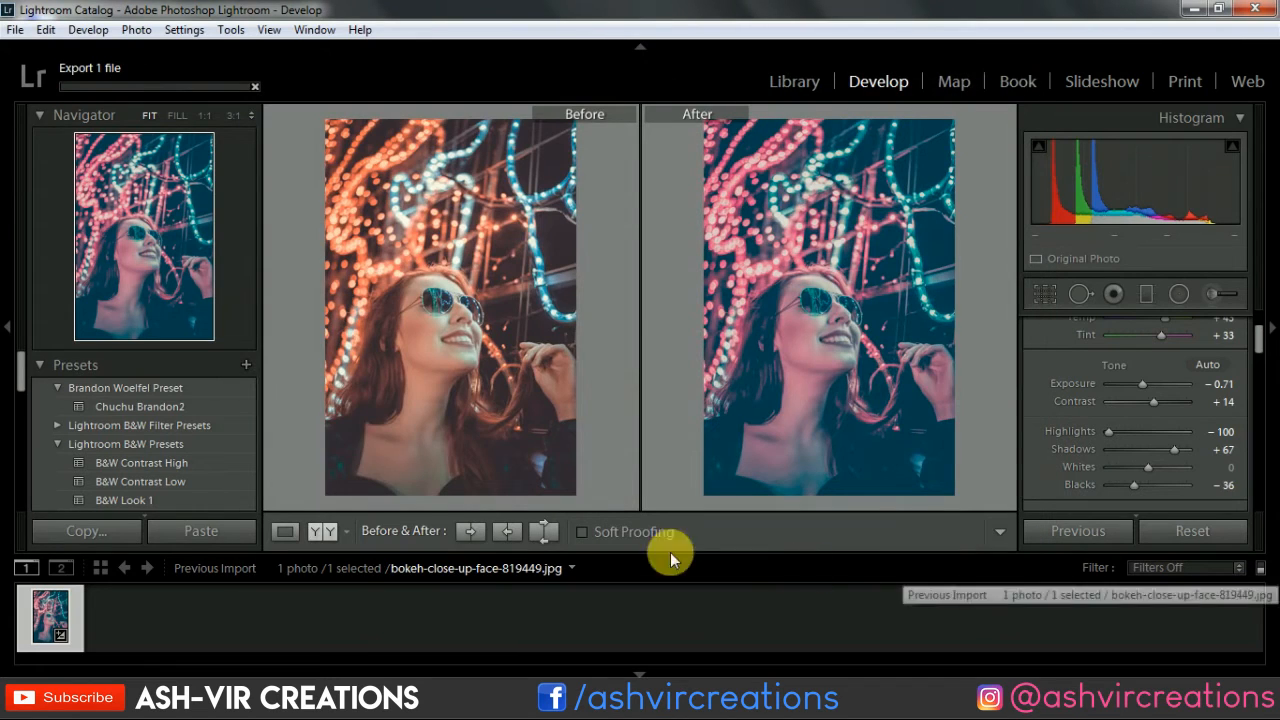
Reapply the Chuchu Brandon2 preset and rename it Brandon Preset - Ash-Vir Creations
left_click(105, 406)
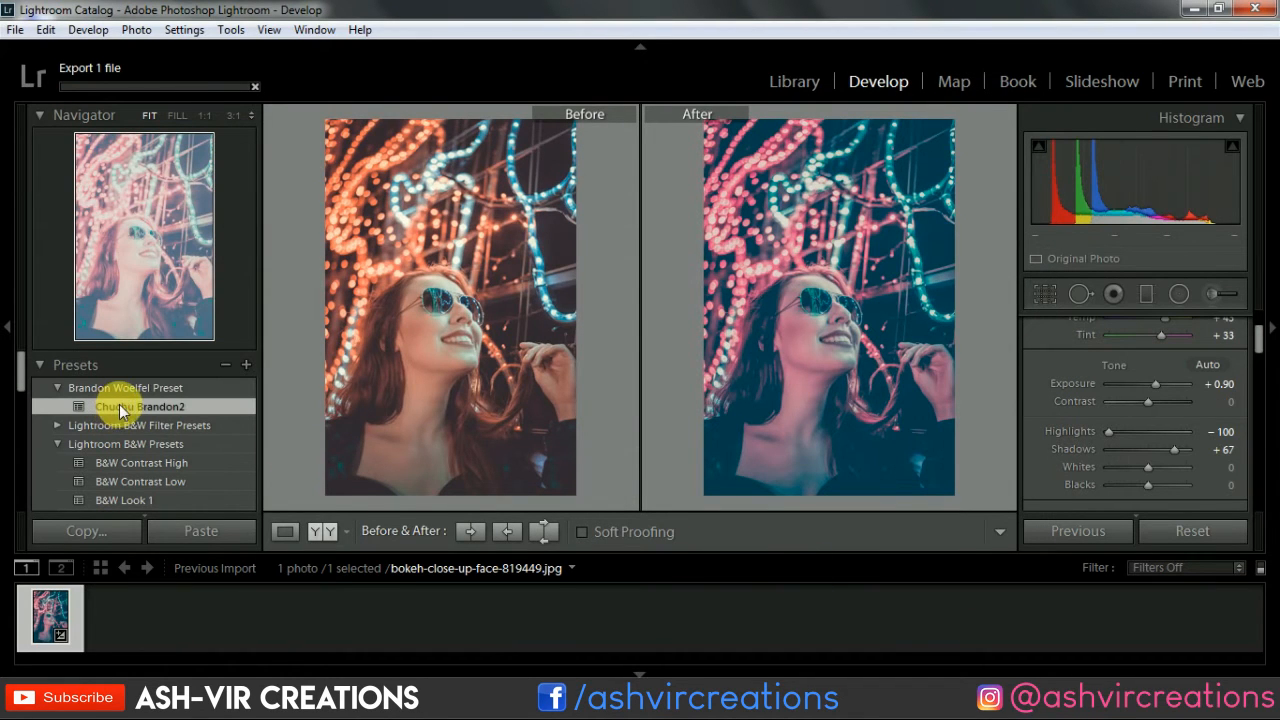
right_click(138, 414)
left_click(175, 472)
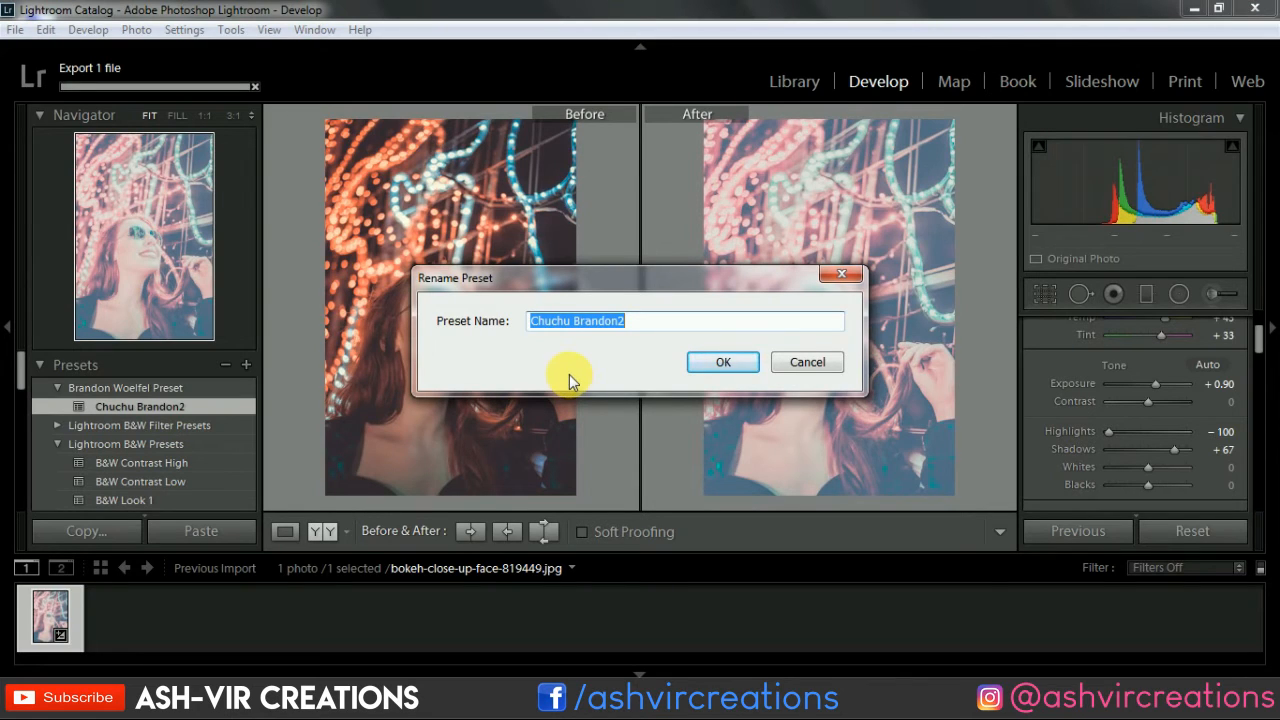
type("Brandon Preset - Ash-Vir Creations")
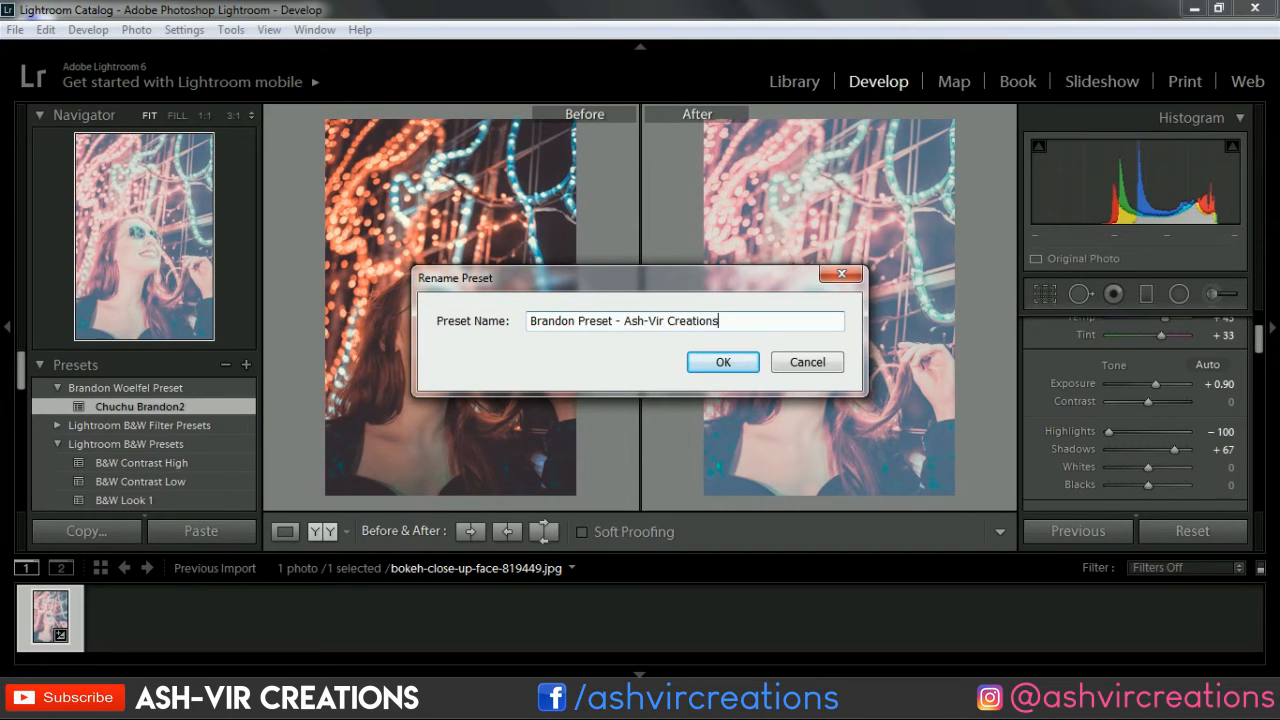
left_click(721, 360)
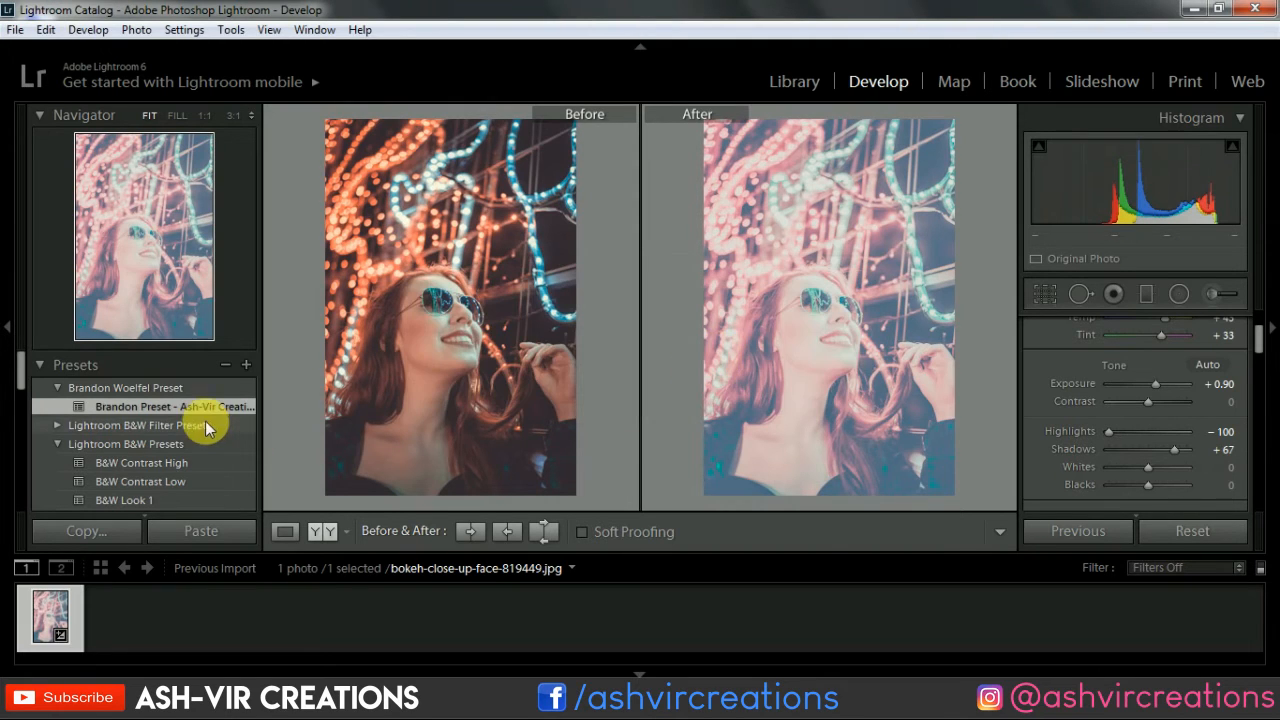
Return to the Library module and import only dark-eyewear-face-752528.jpg from the Downloads folder
left_click(796, 84)
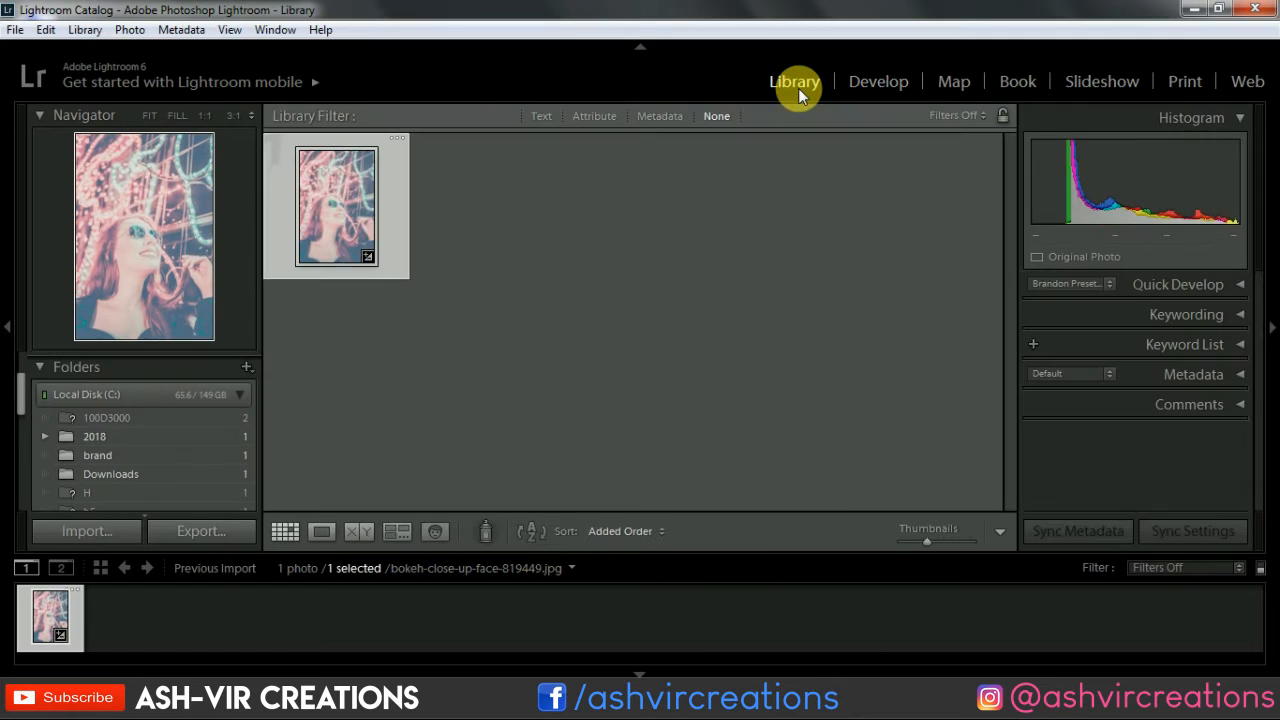
left_click(103, 530)
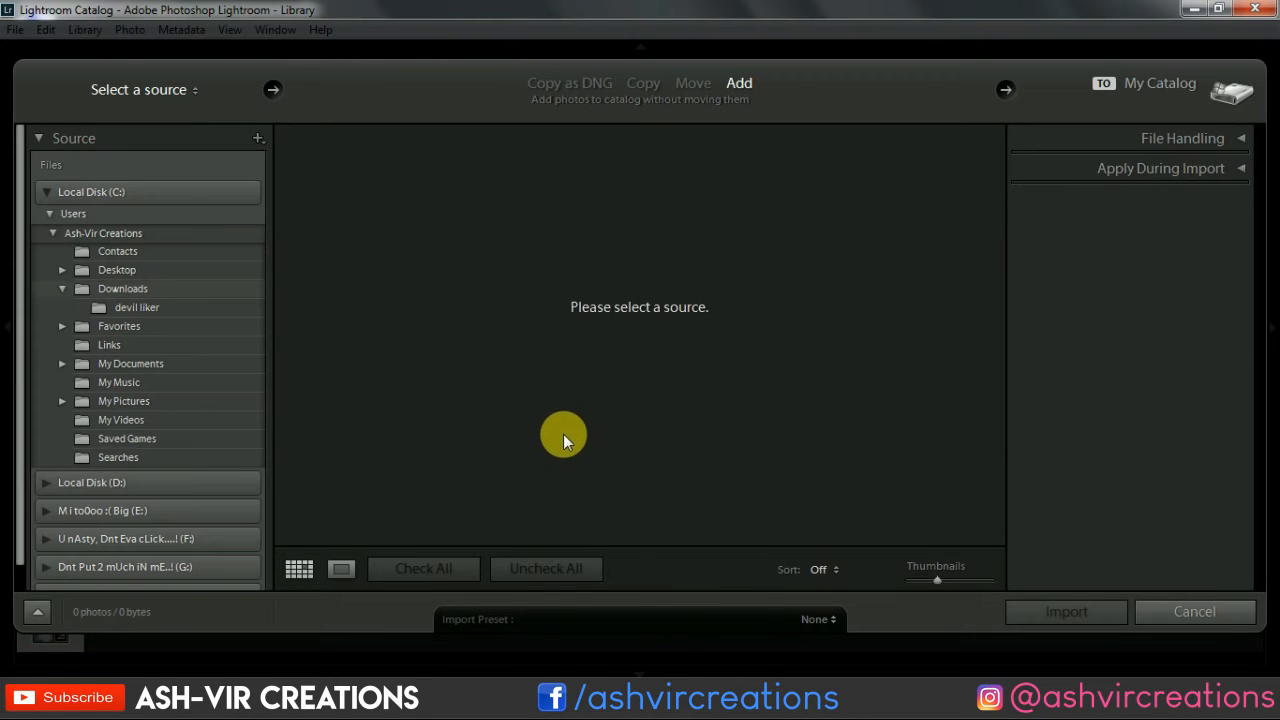
left_click(145, 287)
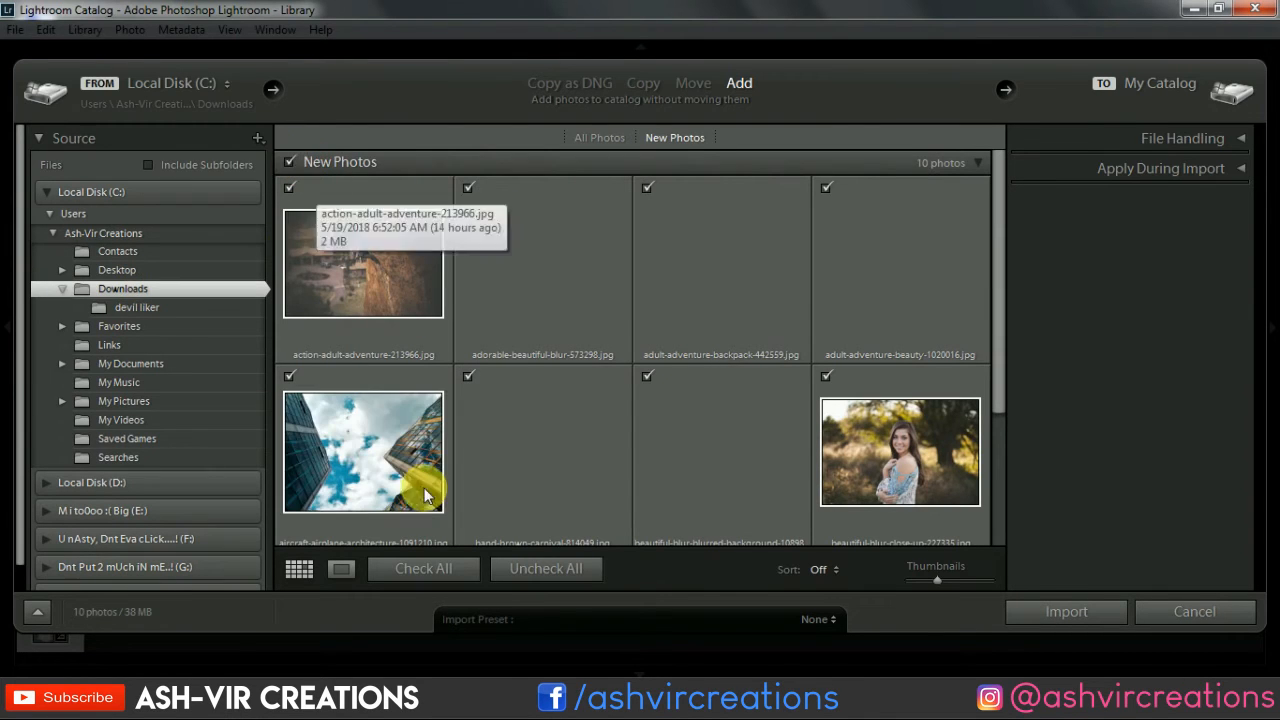
left_click(515, 569)
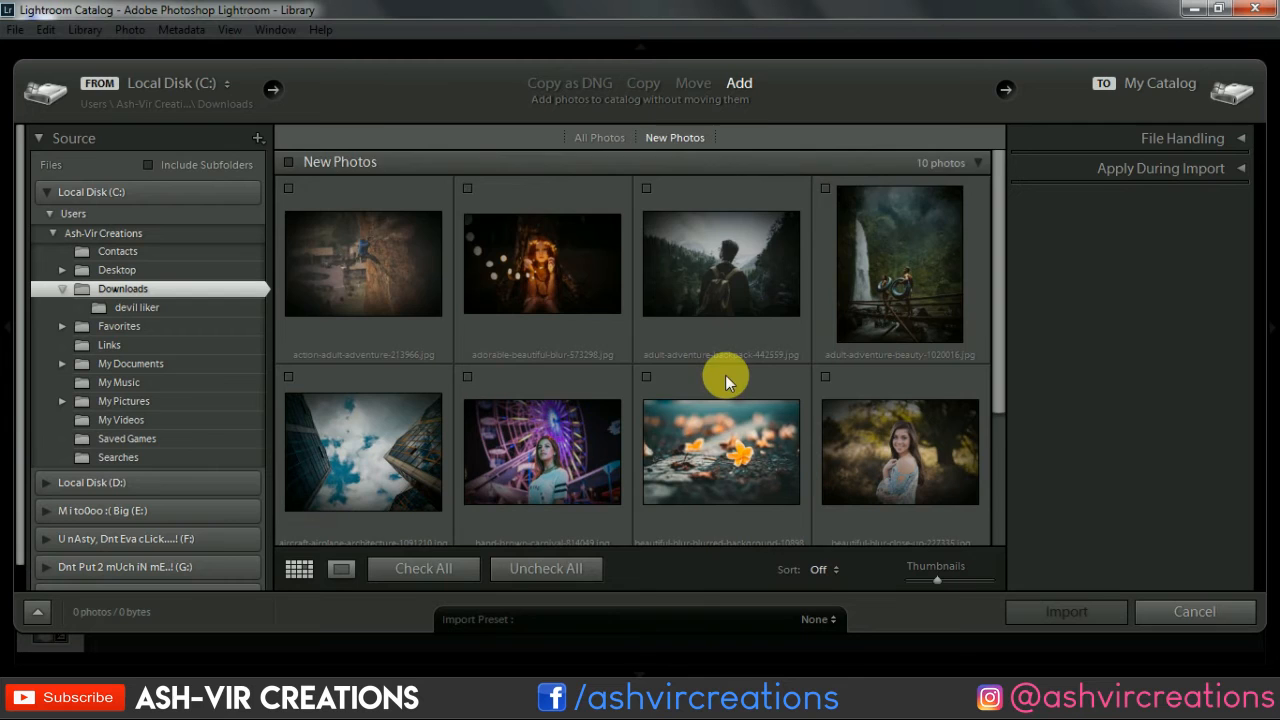
scroll(725, 375, "down", 3)
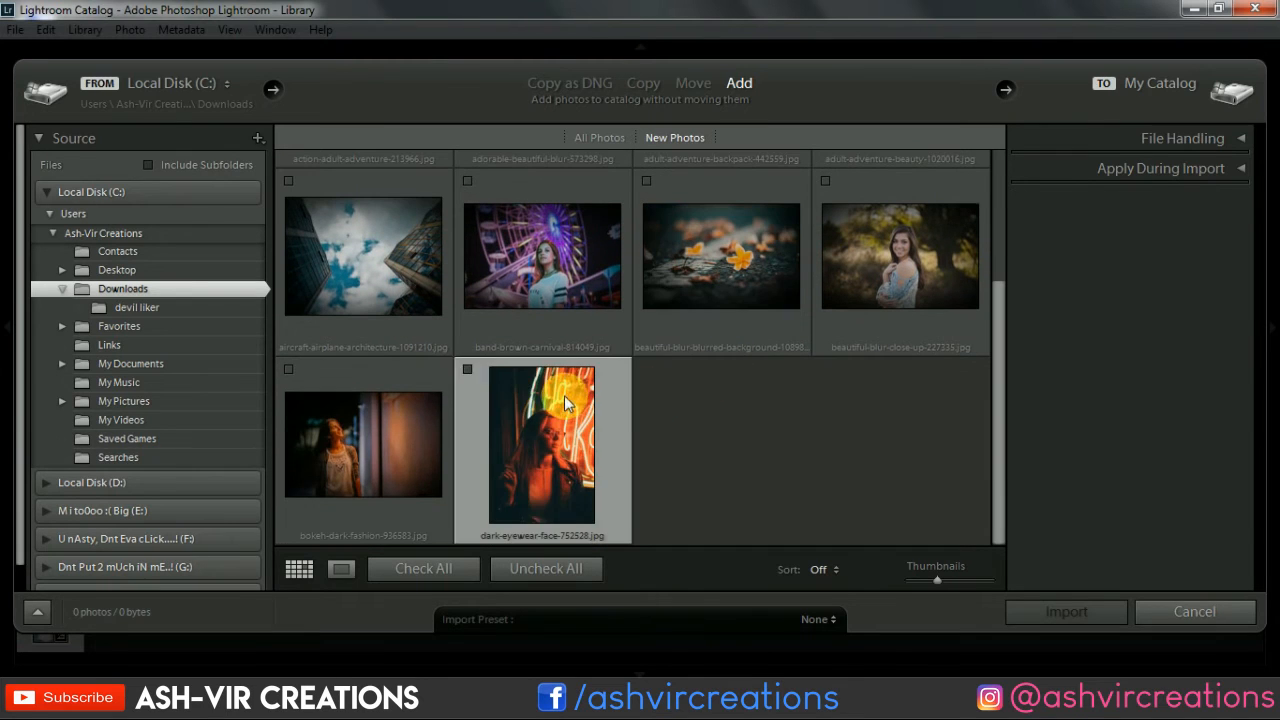
left_click(467, 368)
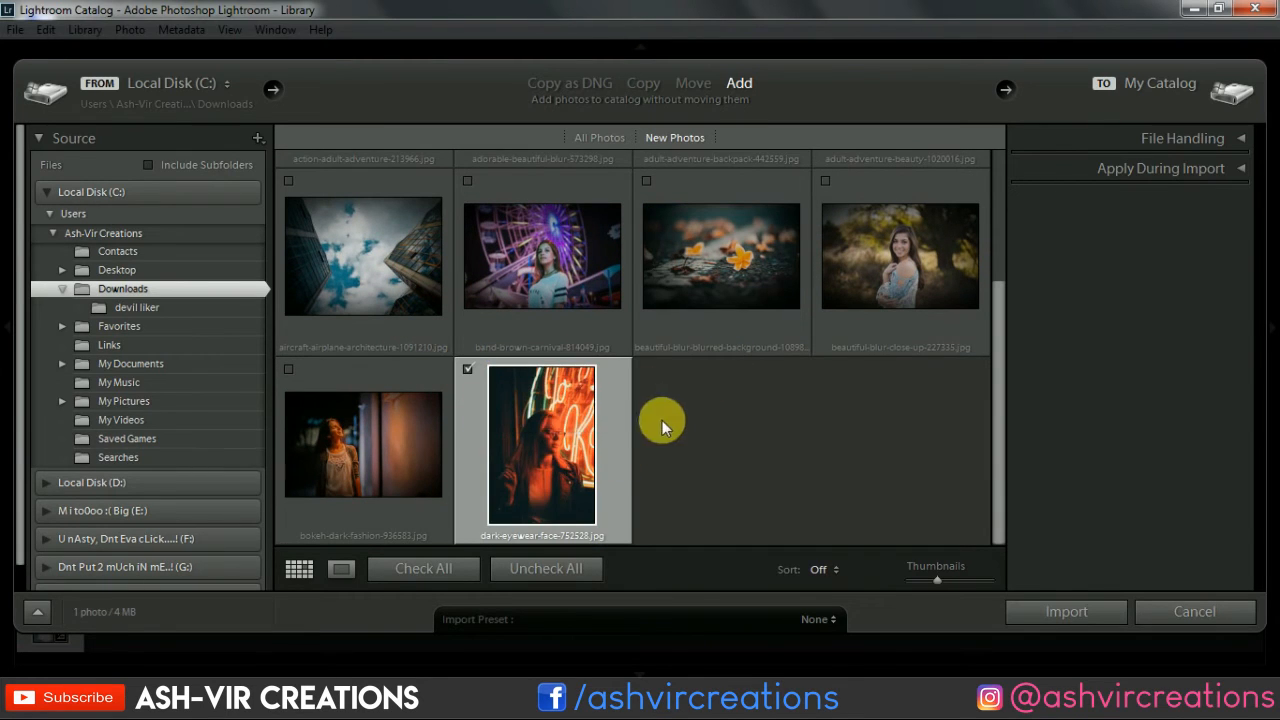
left_click(1090, 610)
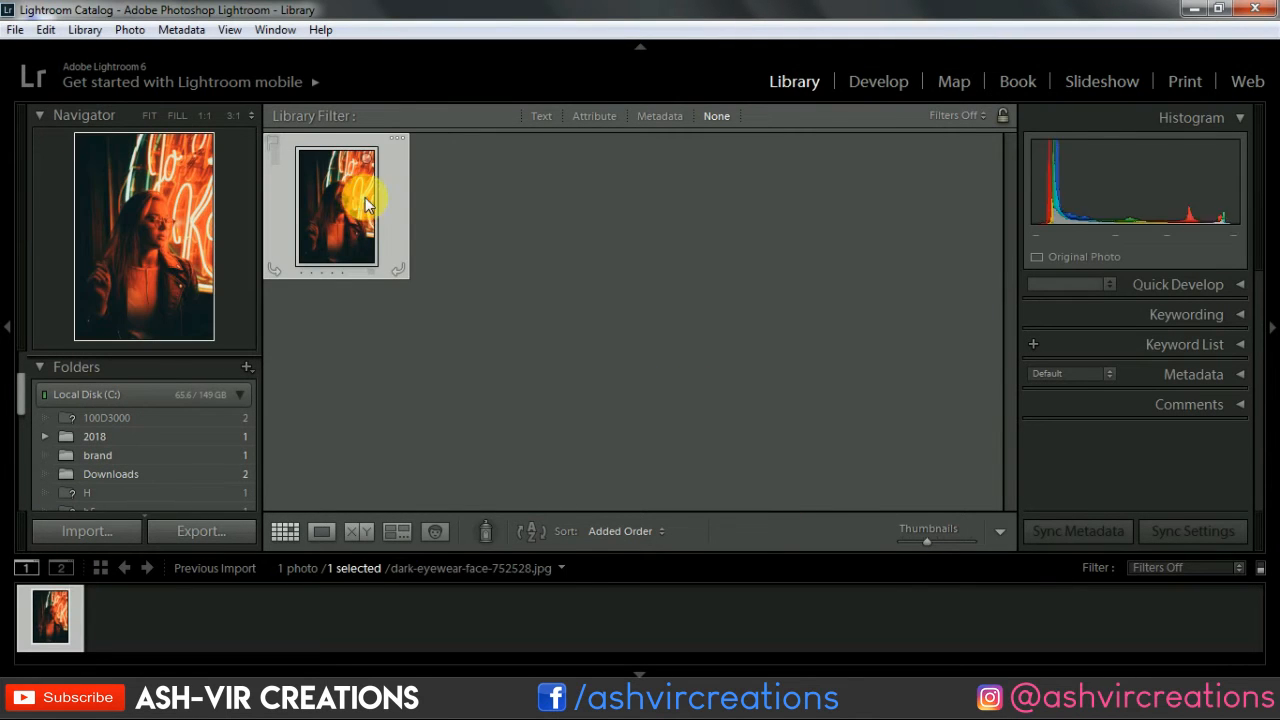
Apply the Brandon Preset - Ash-Vir Creations to the neon sign portrait in Develop and raise the Exposure to +1.07
left_click(859, 84)
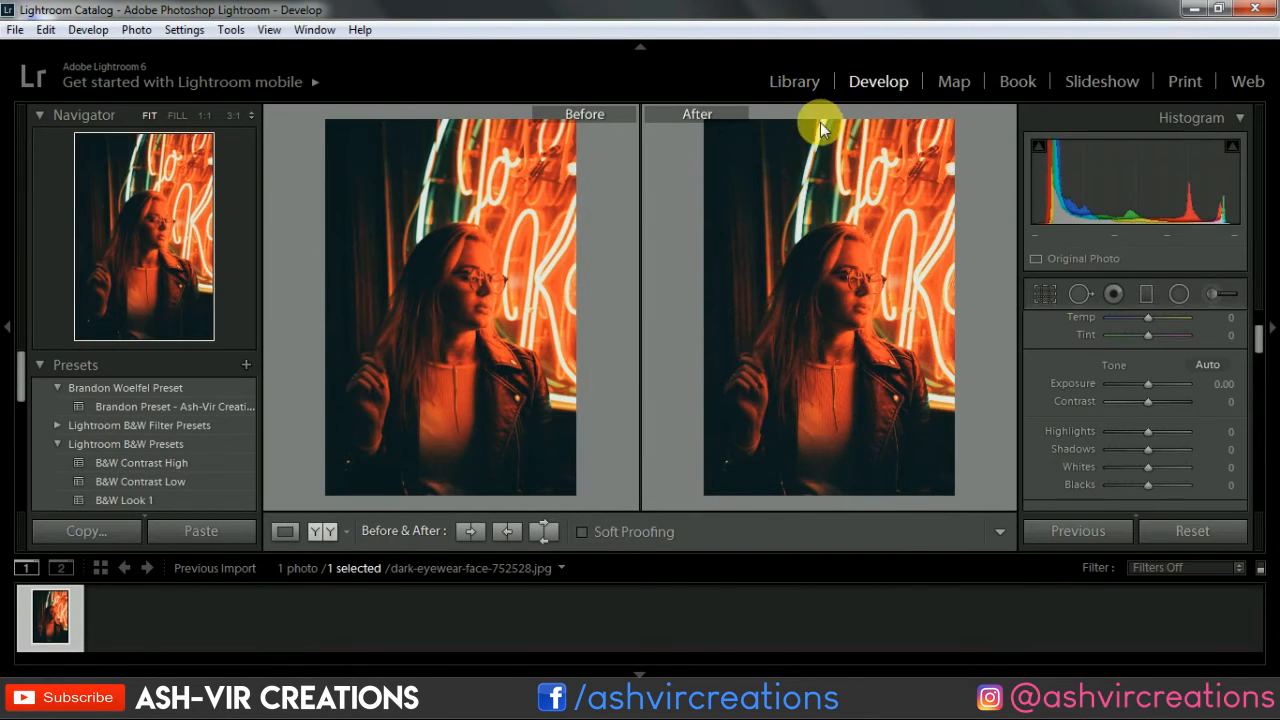
left_click(237, 408)
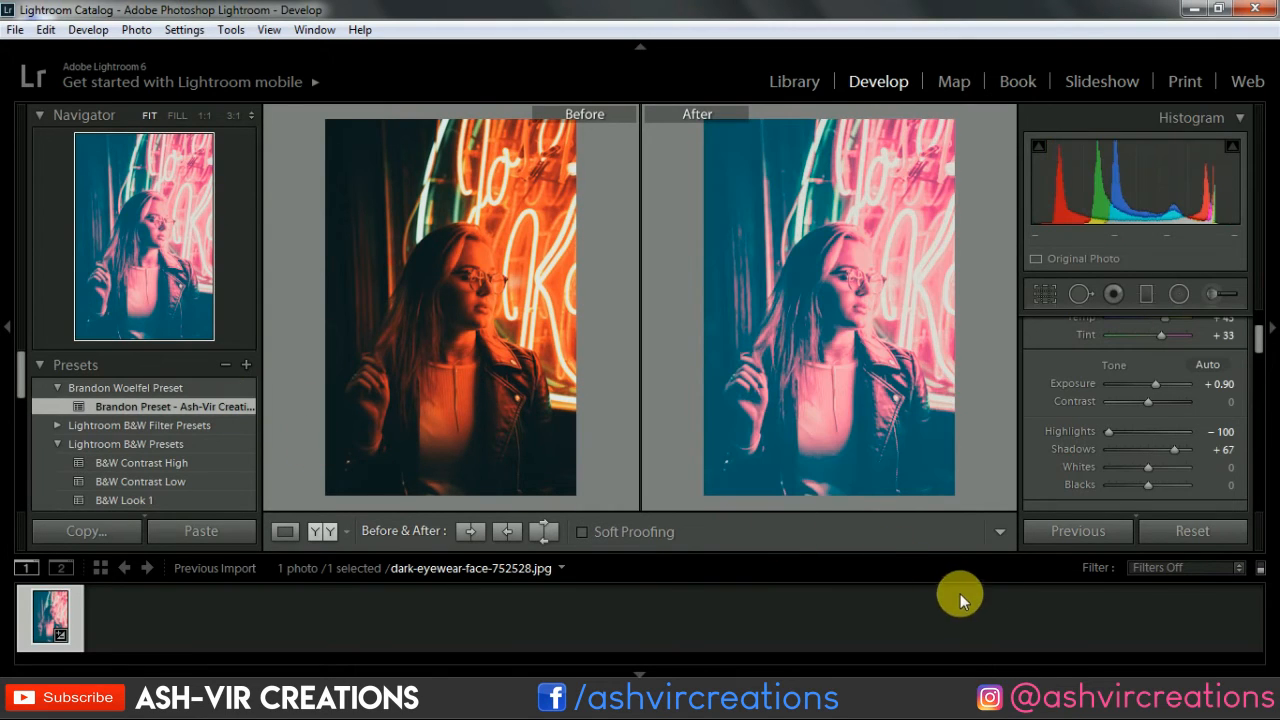
left_click_drag(1153, 384, 1154, 382)
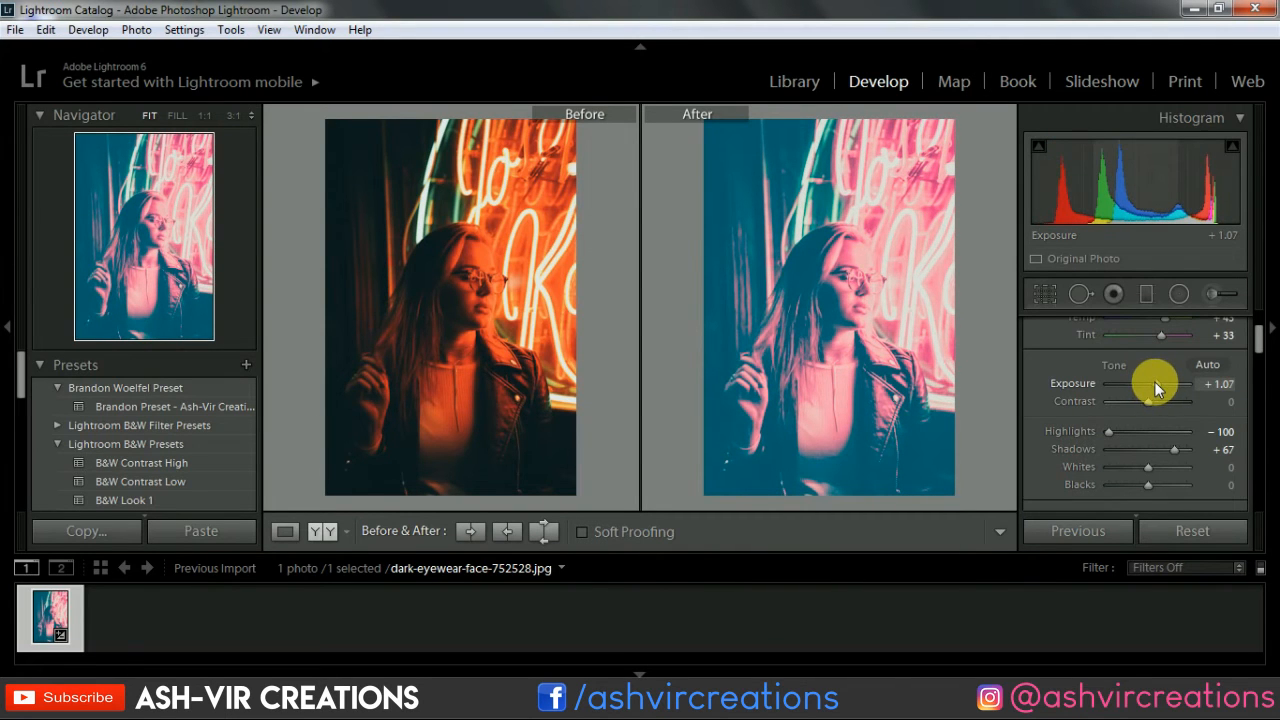
Set the neon sign portrait's Contrast to +21 and Exposure to +0.71
scroll(1190, 412, "down", 2)
scroll(1195, 417, "up", 2)
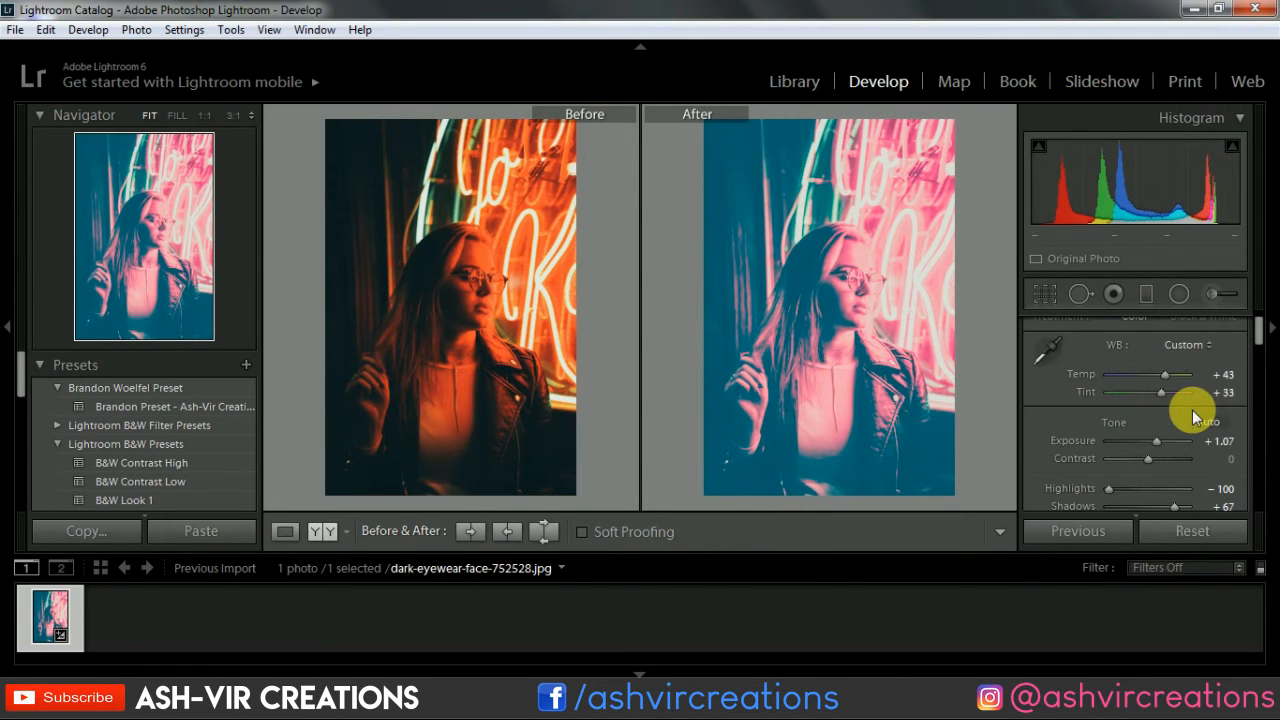
mouse_move(1154, 439)
left_mouse_down()
mouse_move(1153, 457)
mouse_move(1170, 456)
mouse_move(1158, 456)
left_mouse_up()
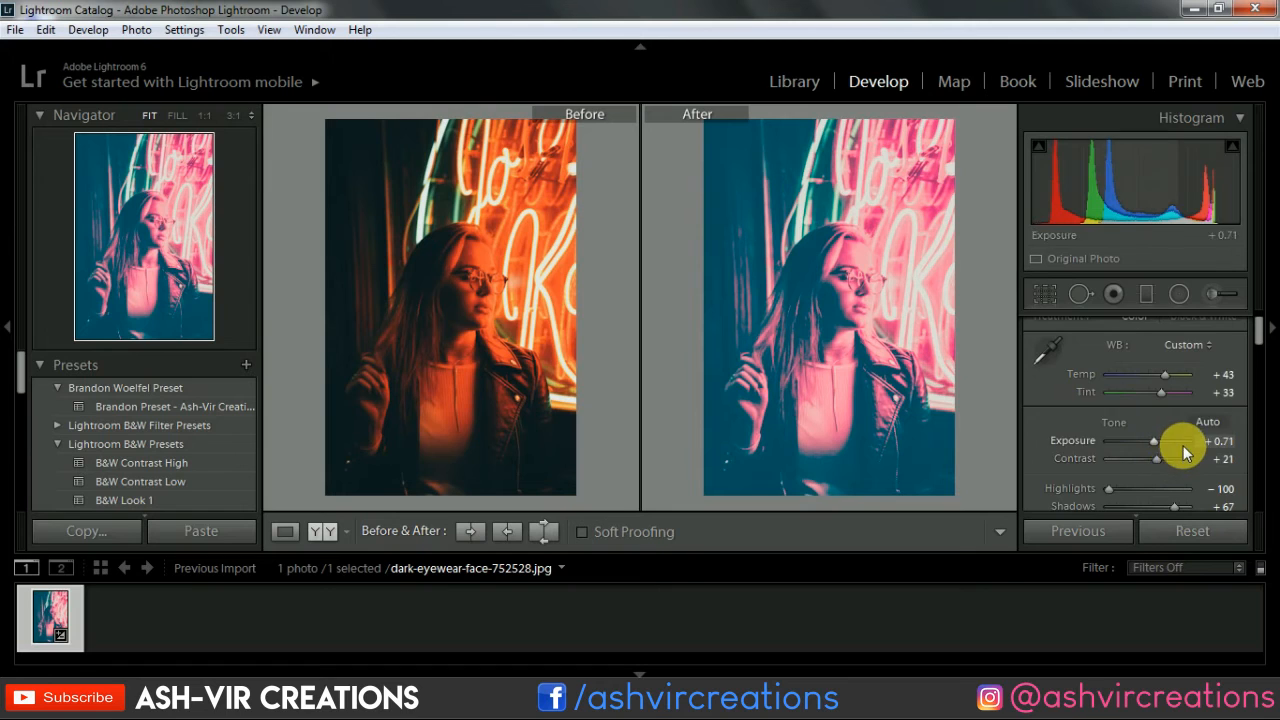
Set the neon sign portrait's Shadows to +88 and Blacks to -50
scroll(1183, 445, "down", 5)
scroll(1183, 452, "up", 5)
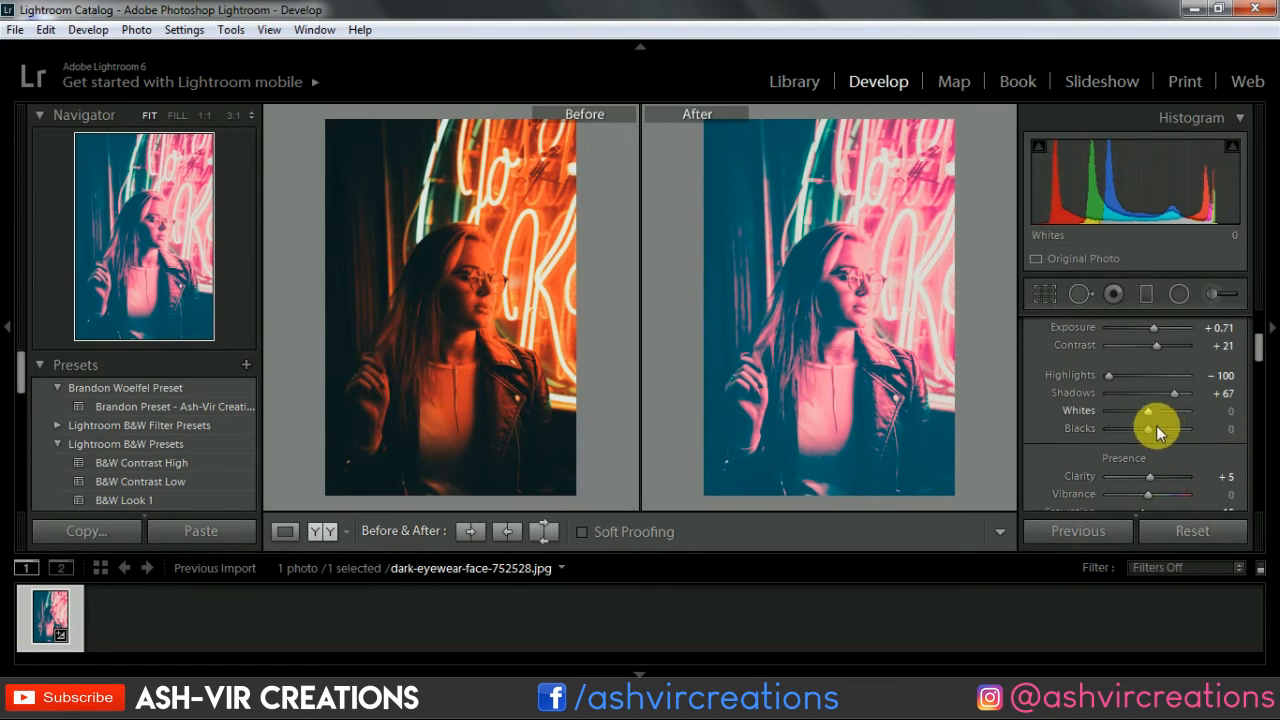
left_click_drag(1155, 395, 1124, 425)
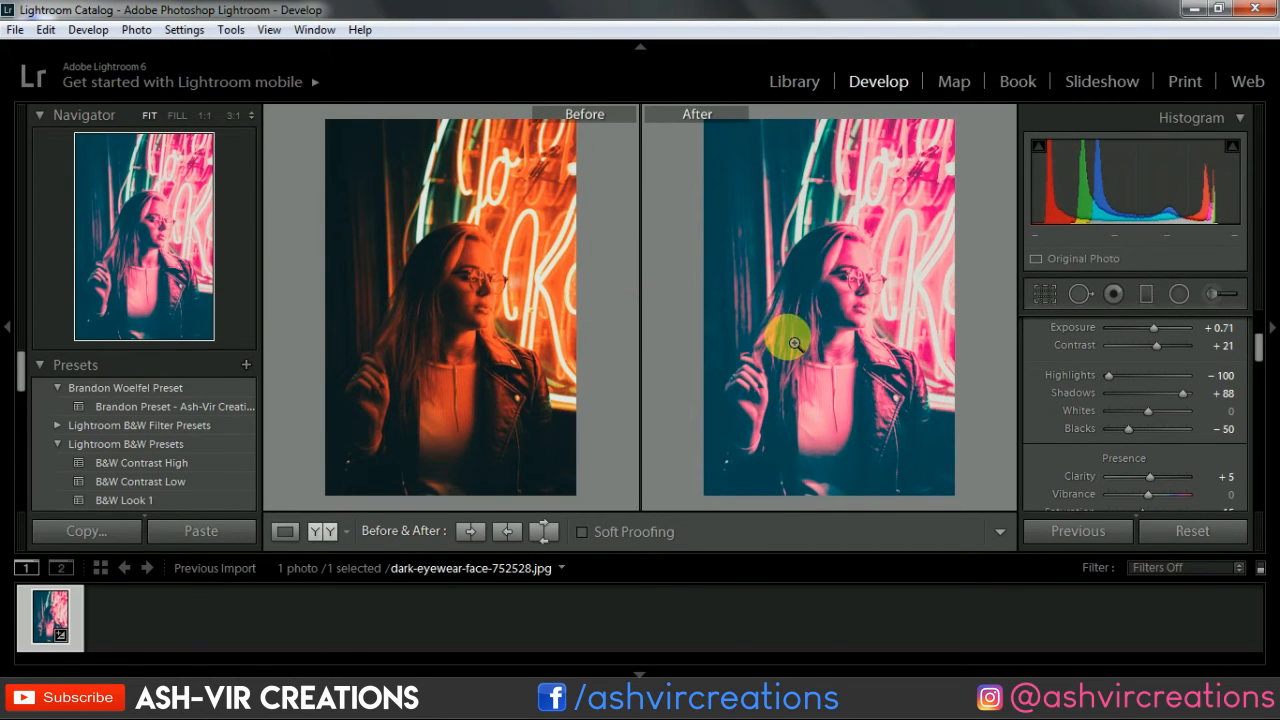
scroll(1103, 414, "down", 2)
scroll(1103, 414, "down", 5)
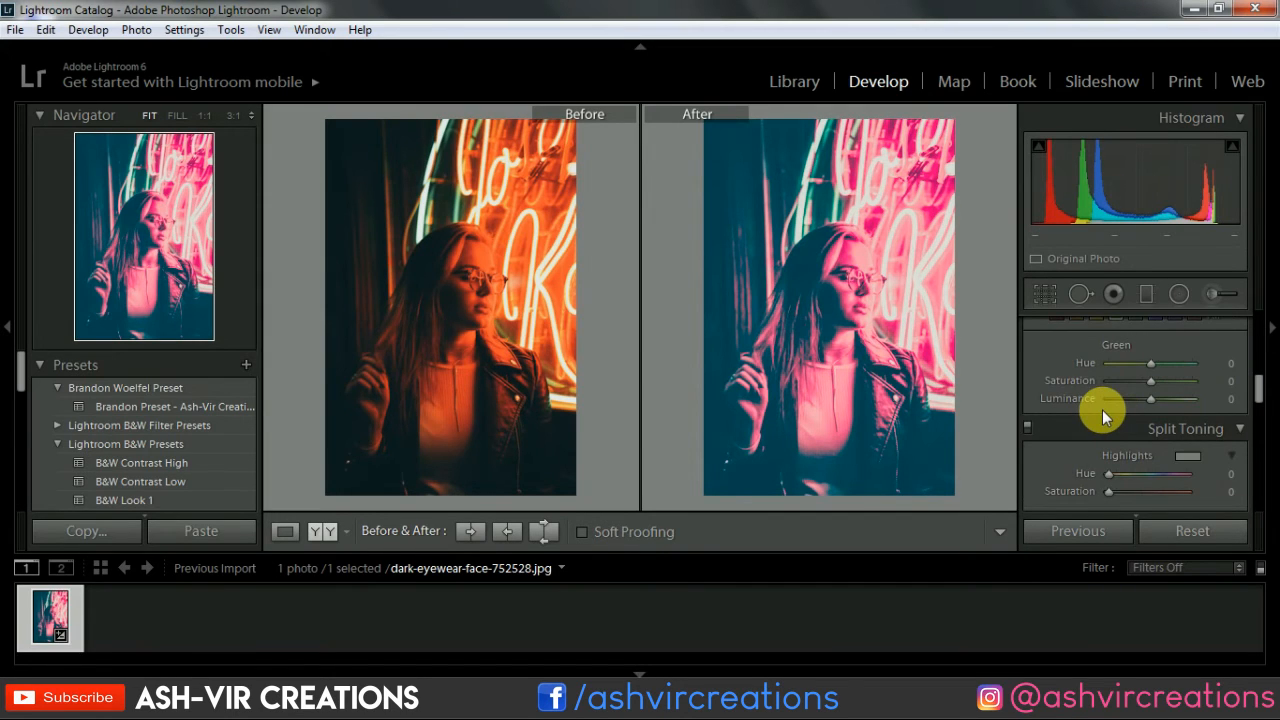
scroll(1102, 415, "up", 8)
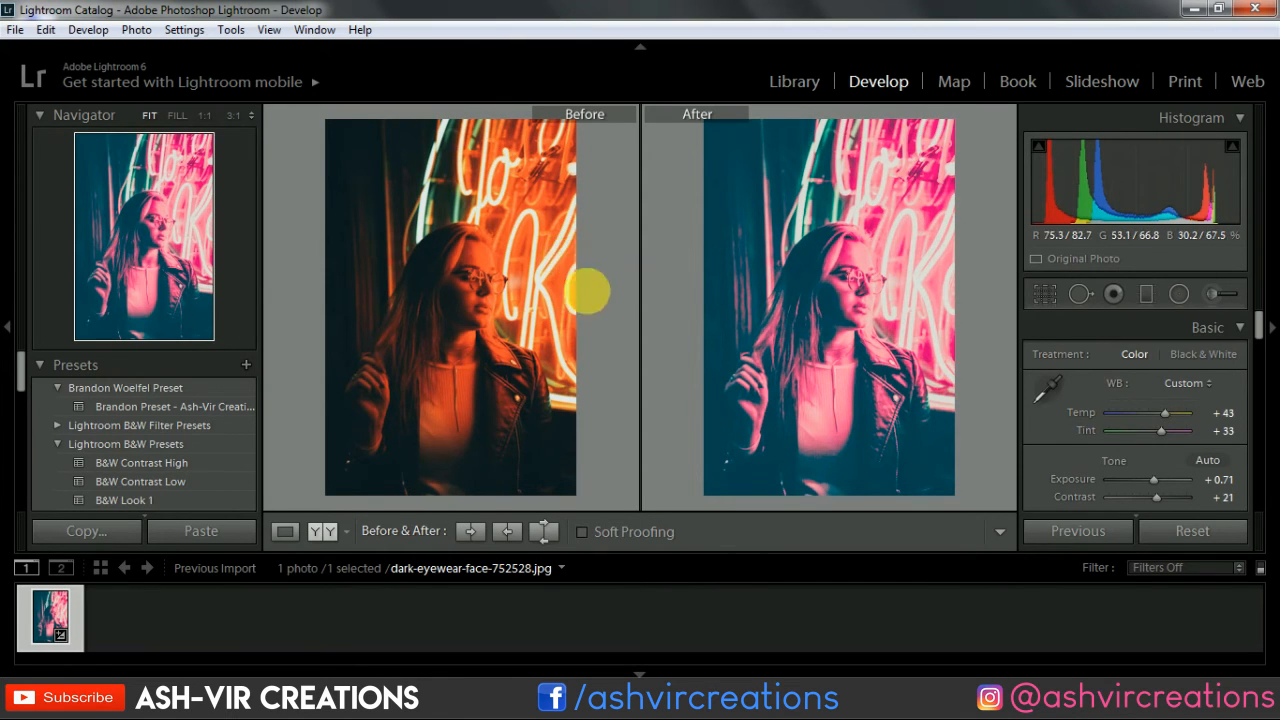
Compare the neon sign portrait before and after the edit in a vertical split view in Develop
left_click(795, 81)
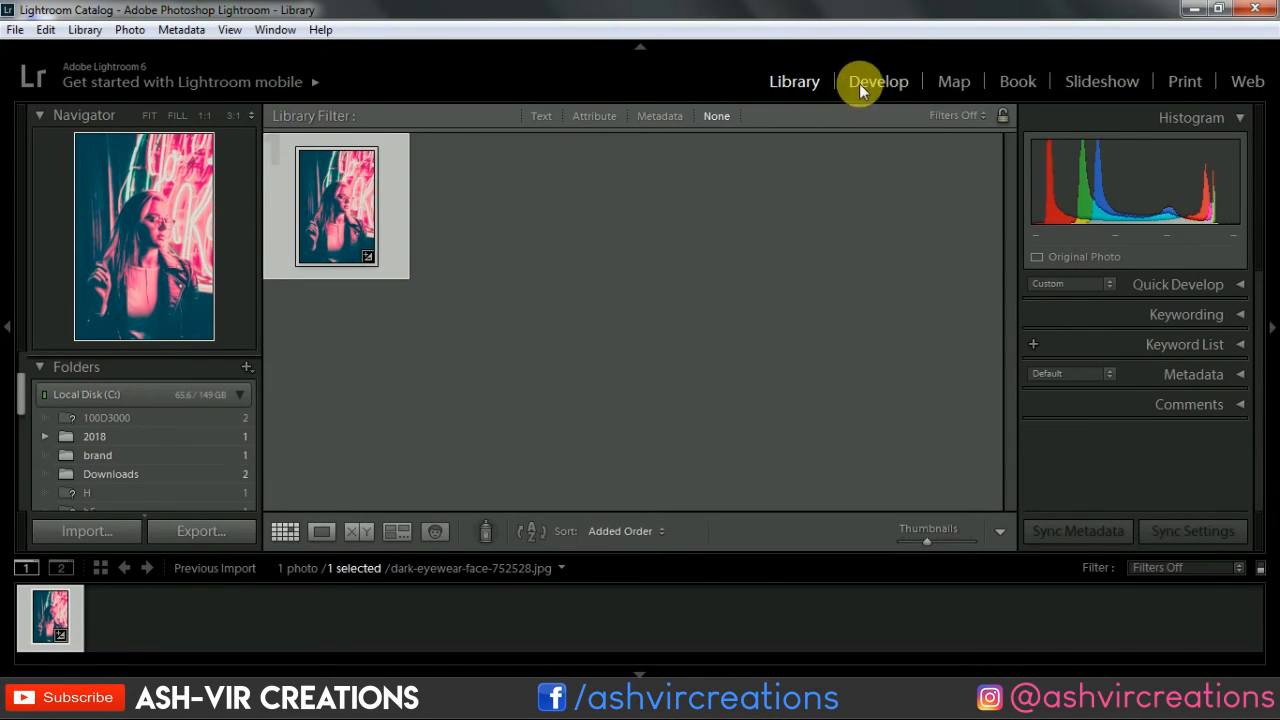
left_click(862, 81)
left_click(329, 535)
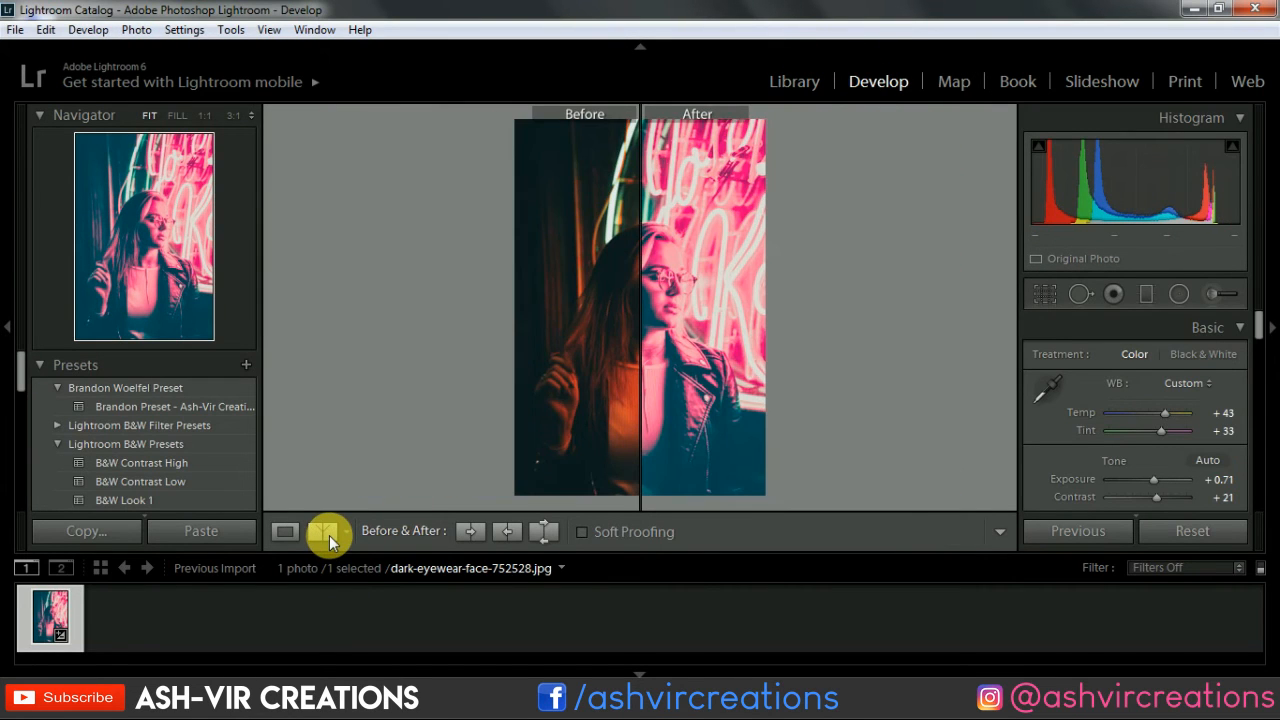
left_click(655, 226)
left_click(652, 244)
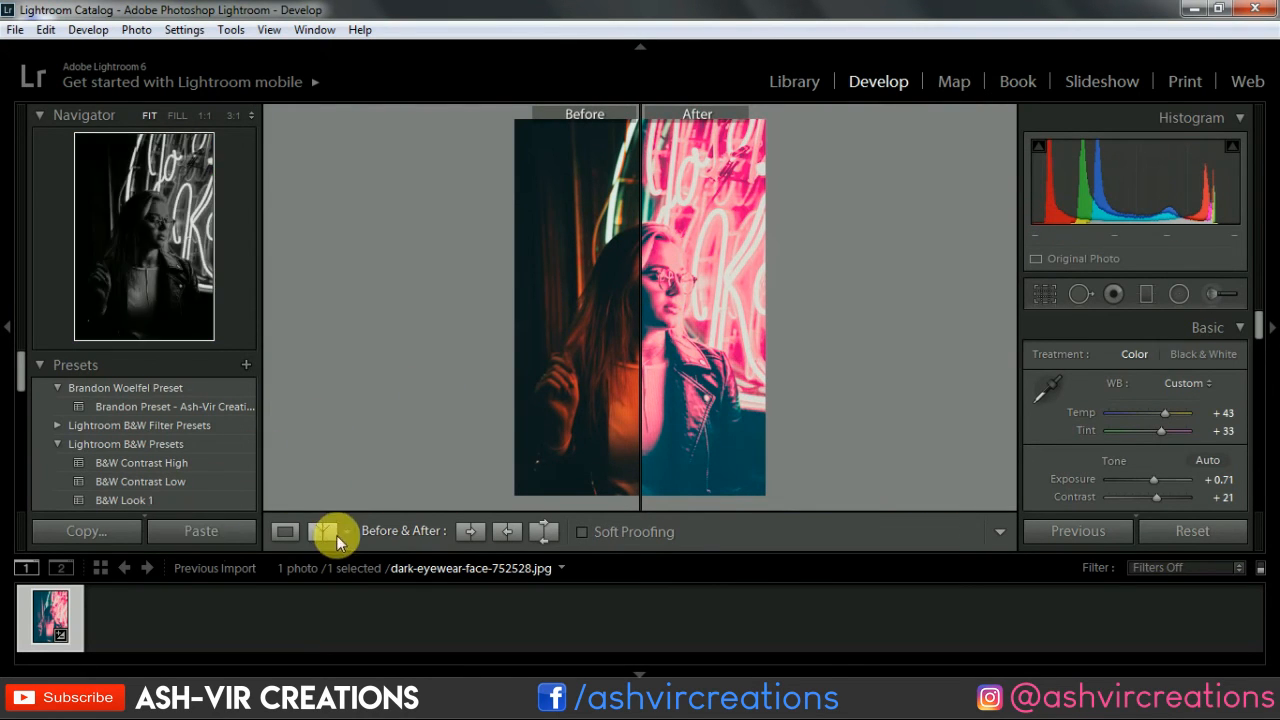
Return to the Library module and import only bokeh-dark-fashion-936583.jpg from the Downloads folder
left_click(794, 72)
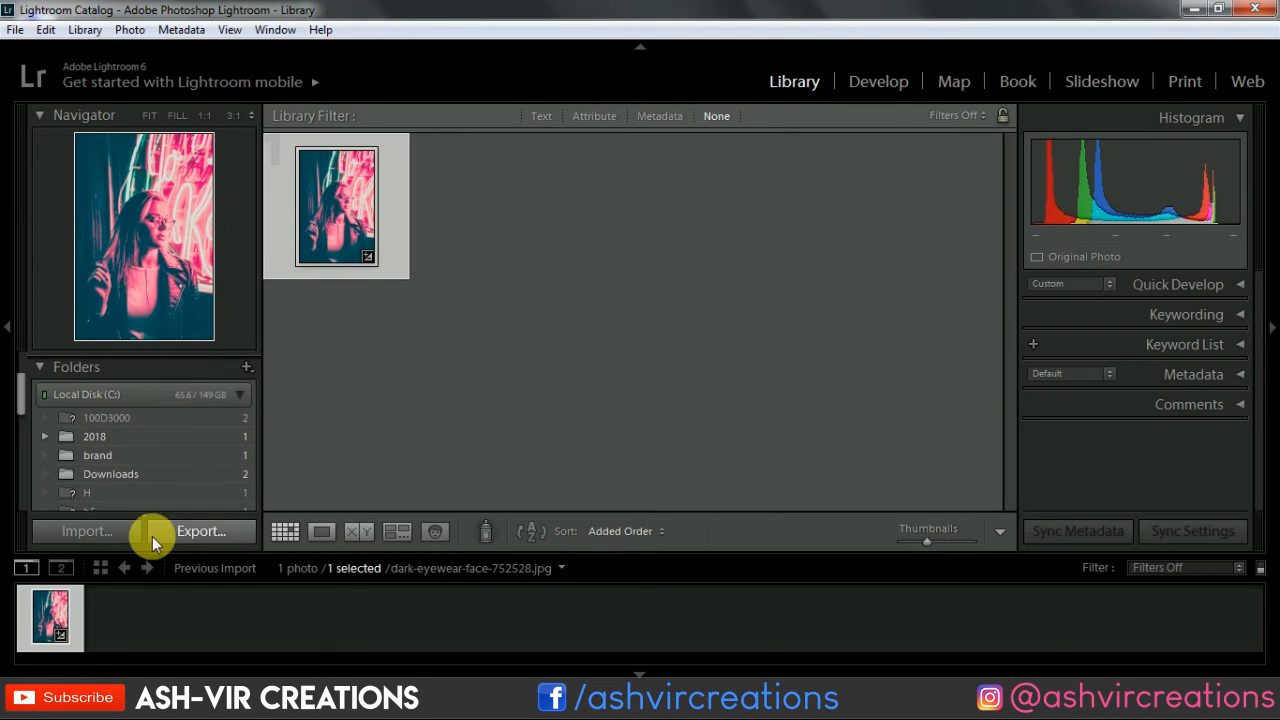
left_click(83, 531)
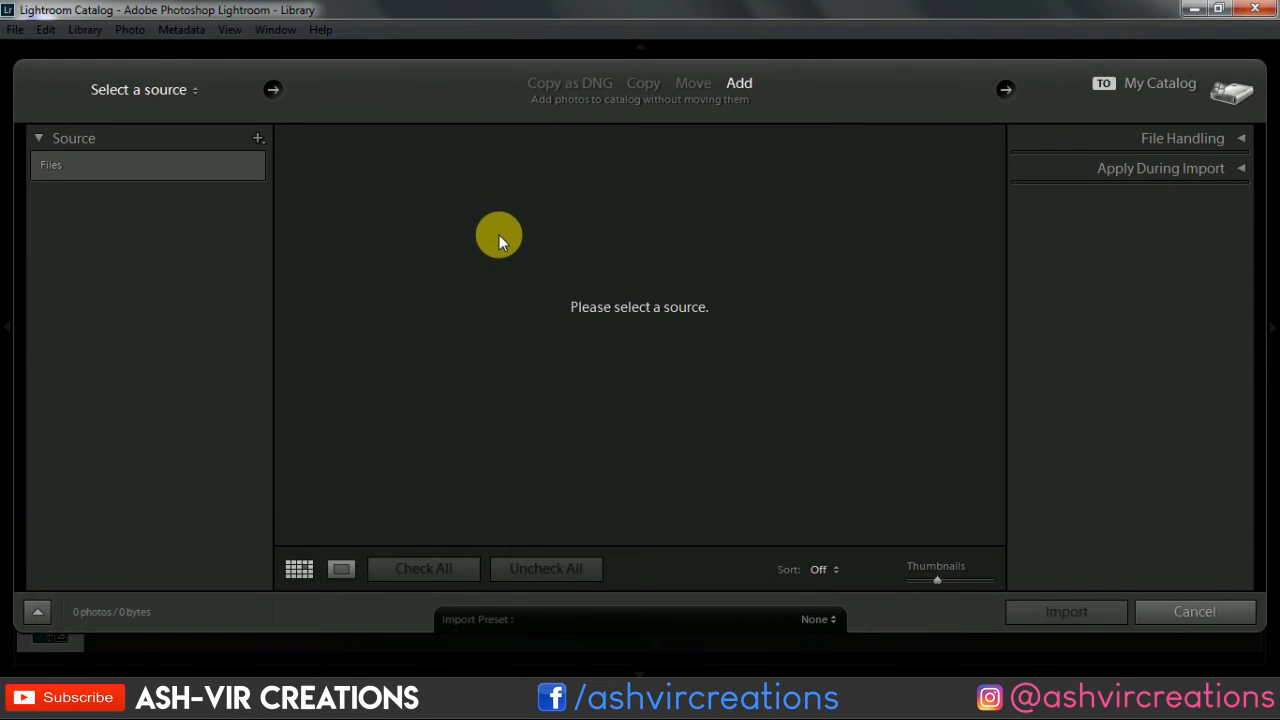
left_click(159, 287)
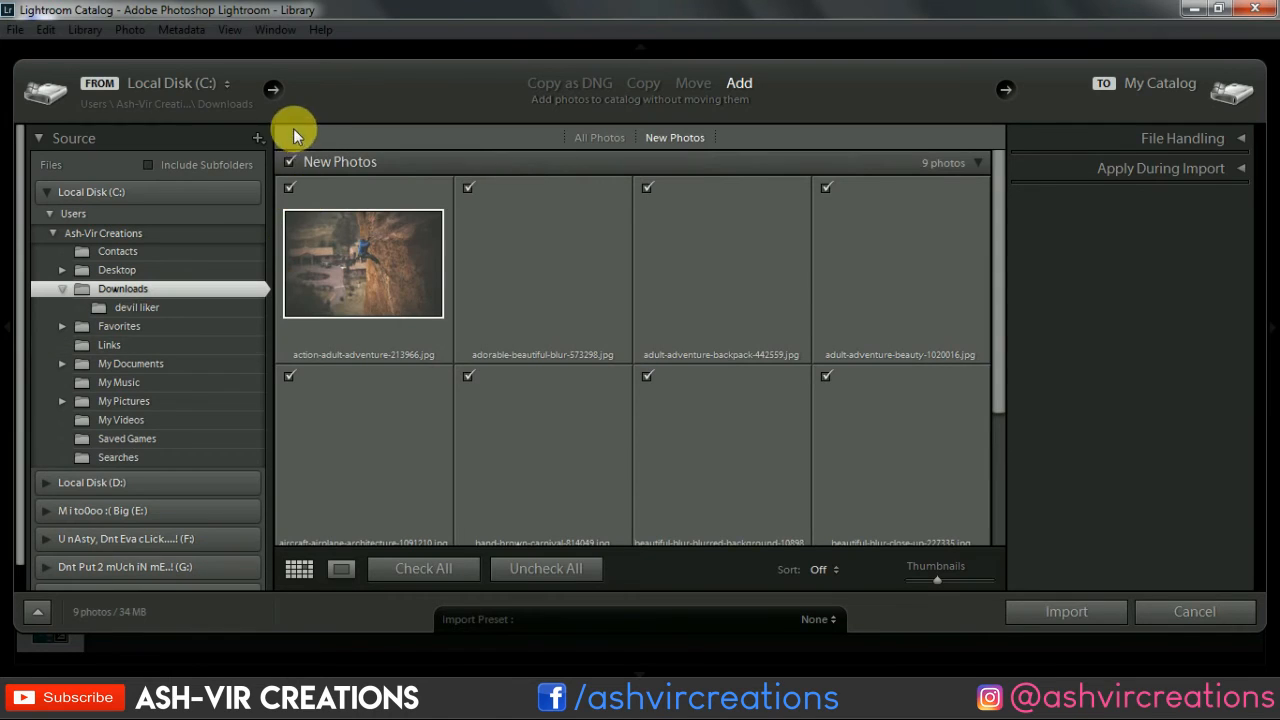
left_click(288, 160)
scroll(674, 322, "down", 1)
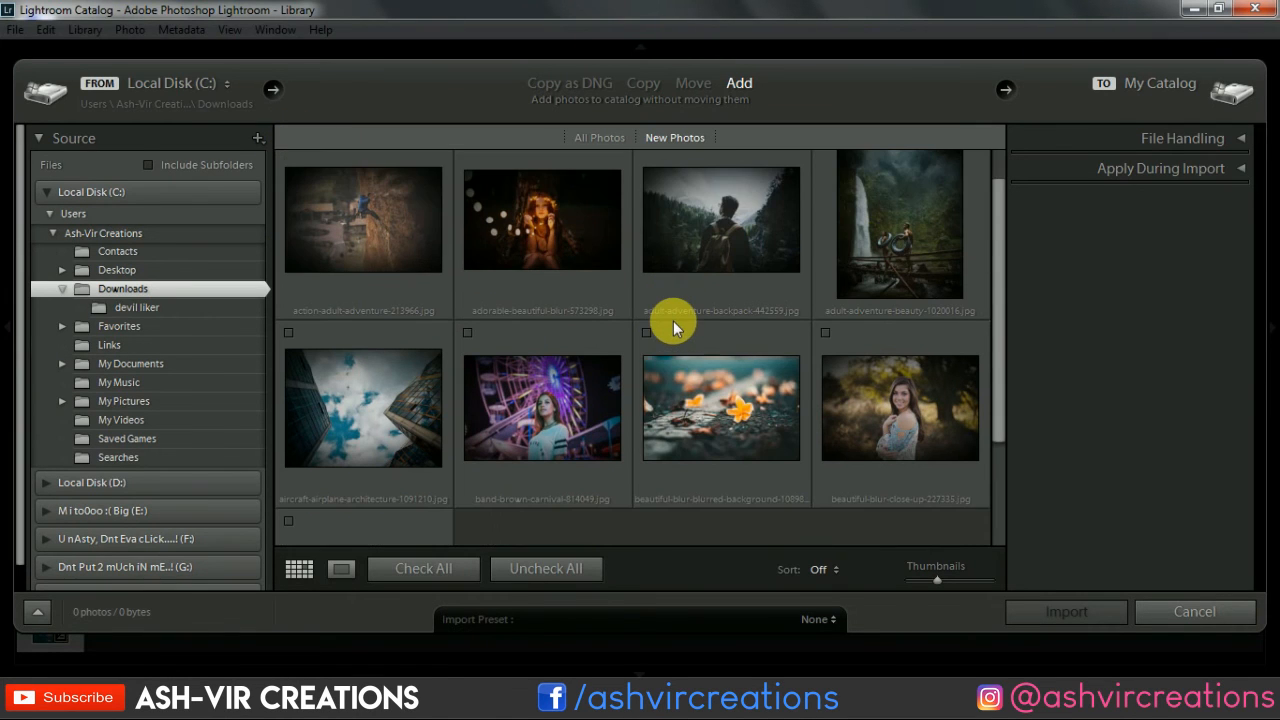
scroll(673, 321, "down", 1)
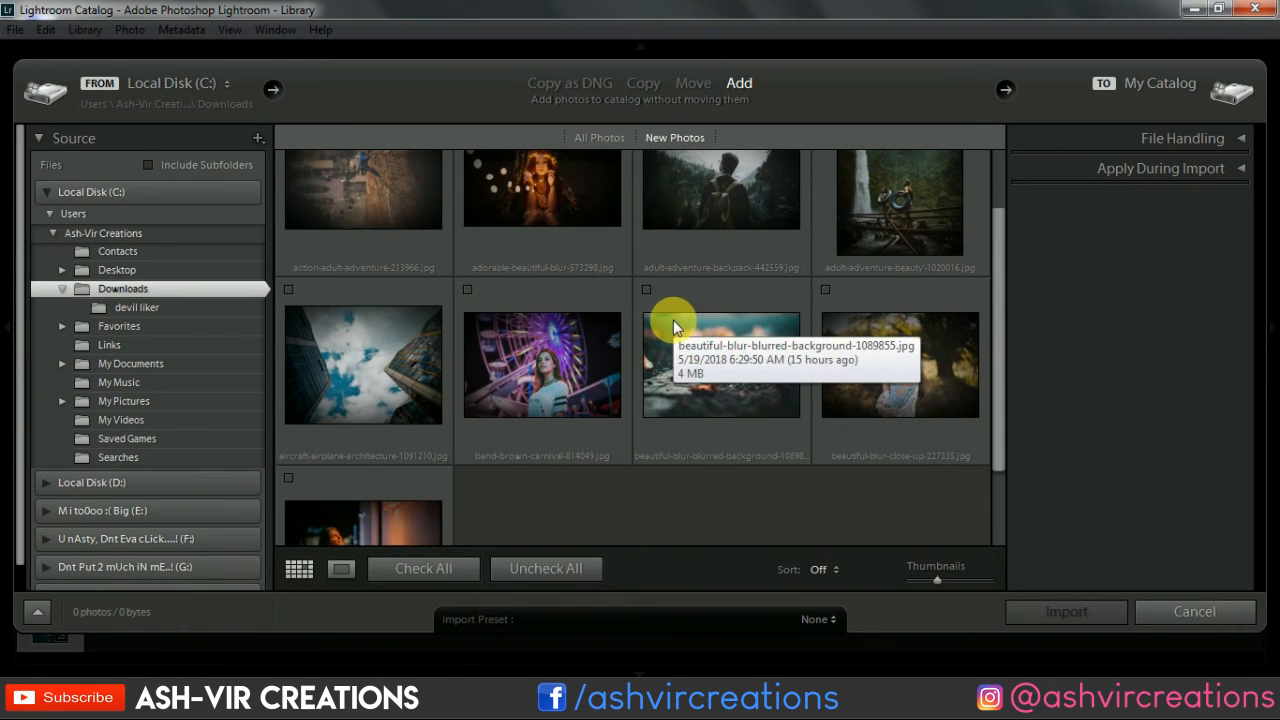
scroll(673, 320, "down", 3)
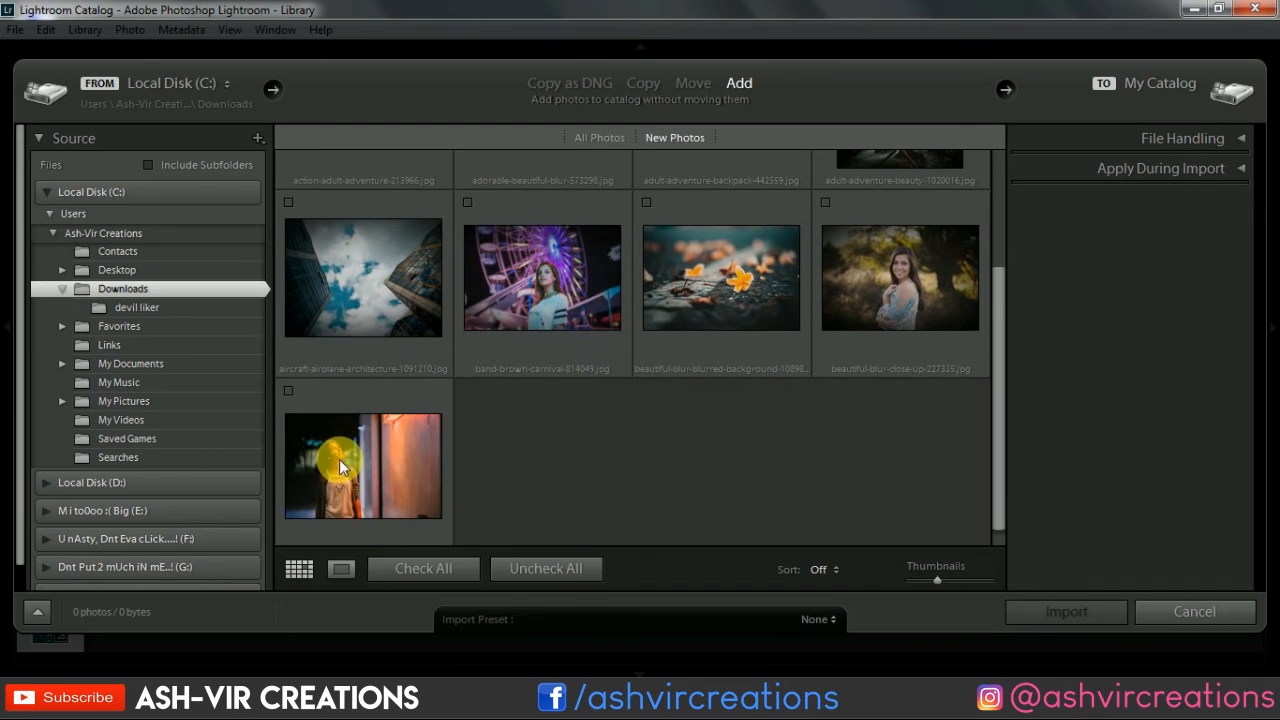
left_click(288, 371)
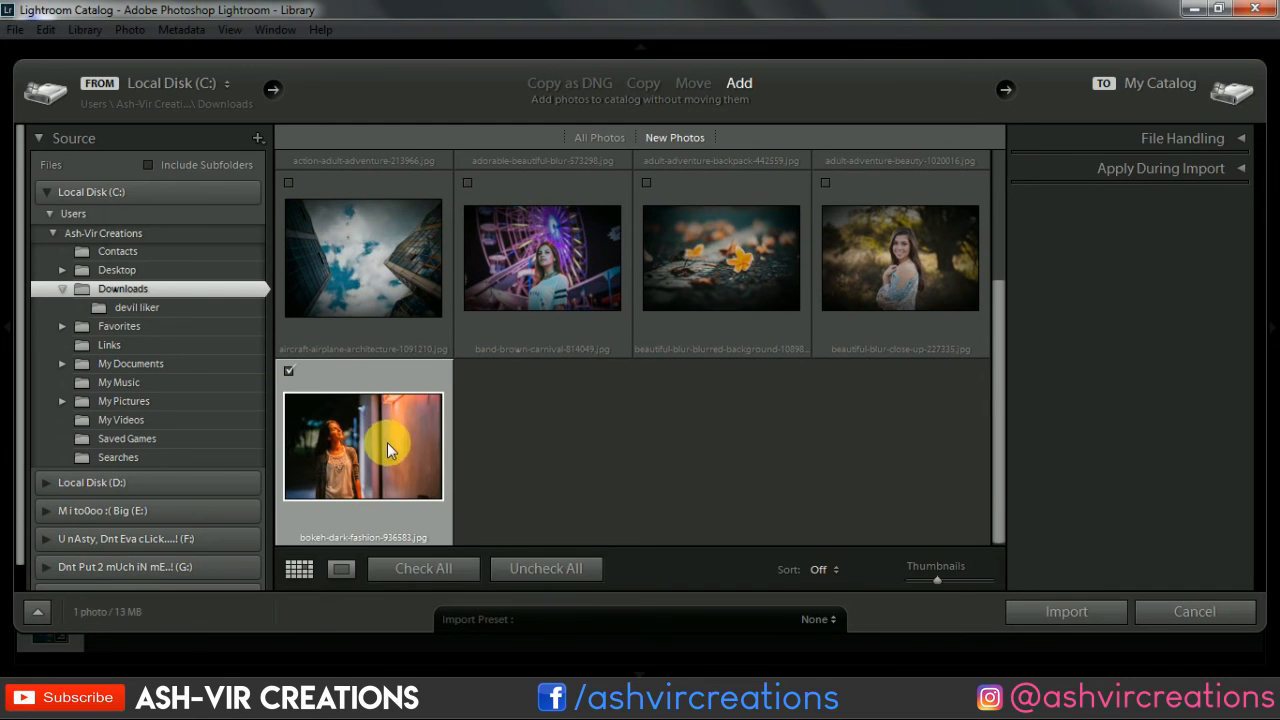
left_click(1085, 614)
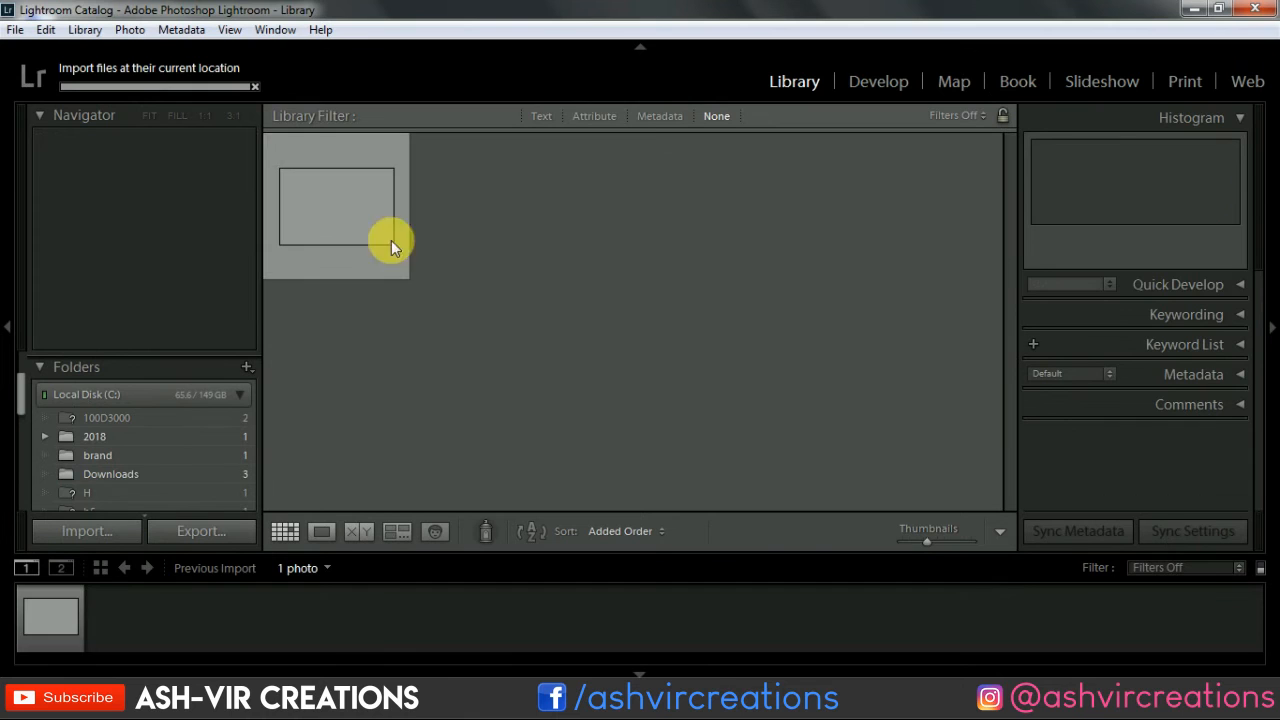
Apply the Brandon Preset - Ash-Vir Creations to the imported portrait in Develop and compare before and after side by side
left_click(870, 82)
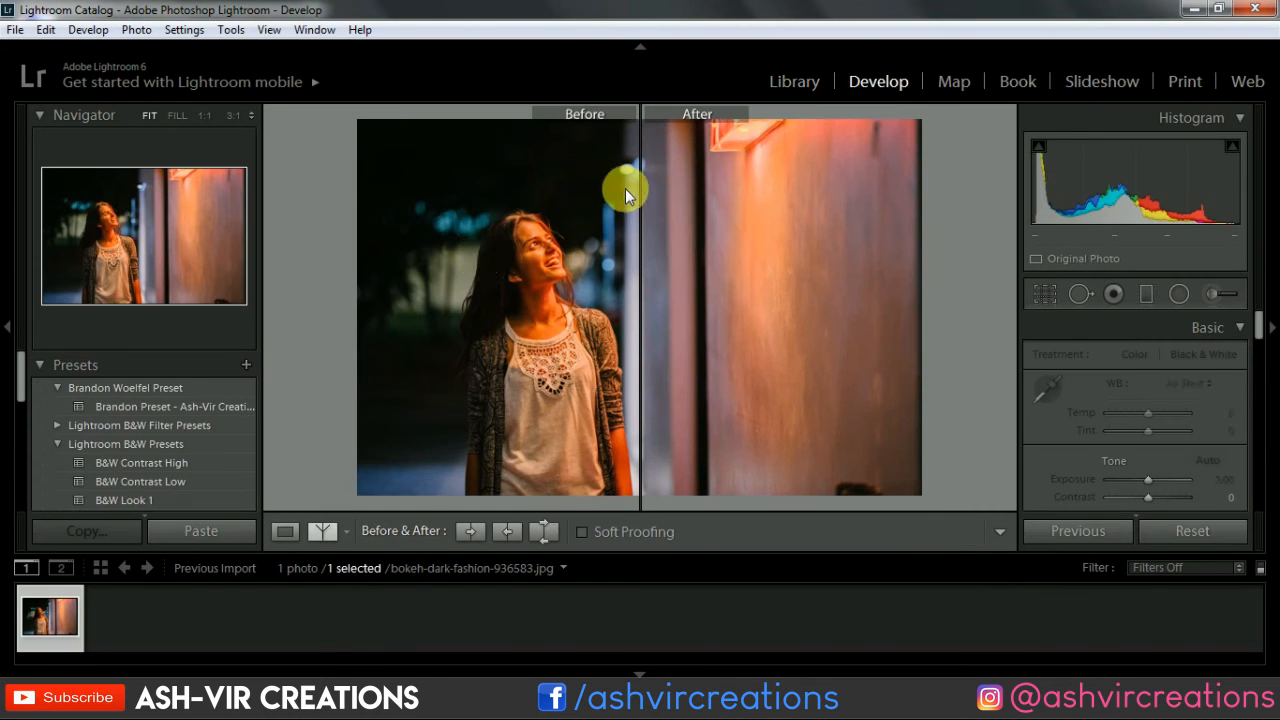
left_click(149, 405)
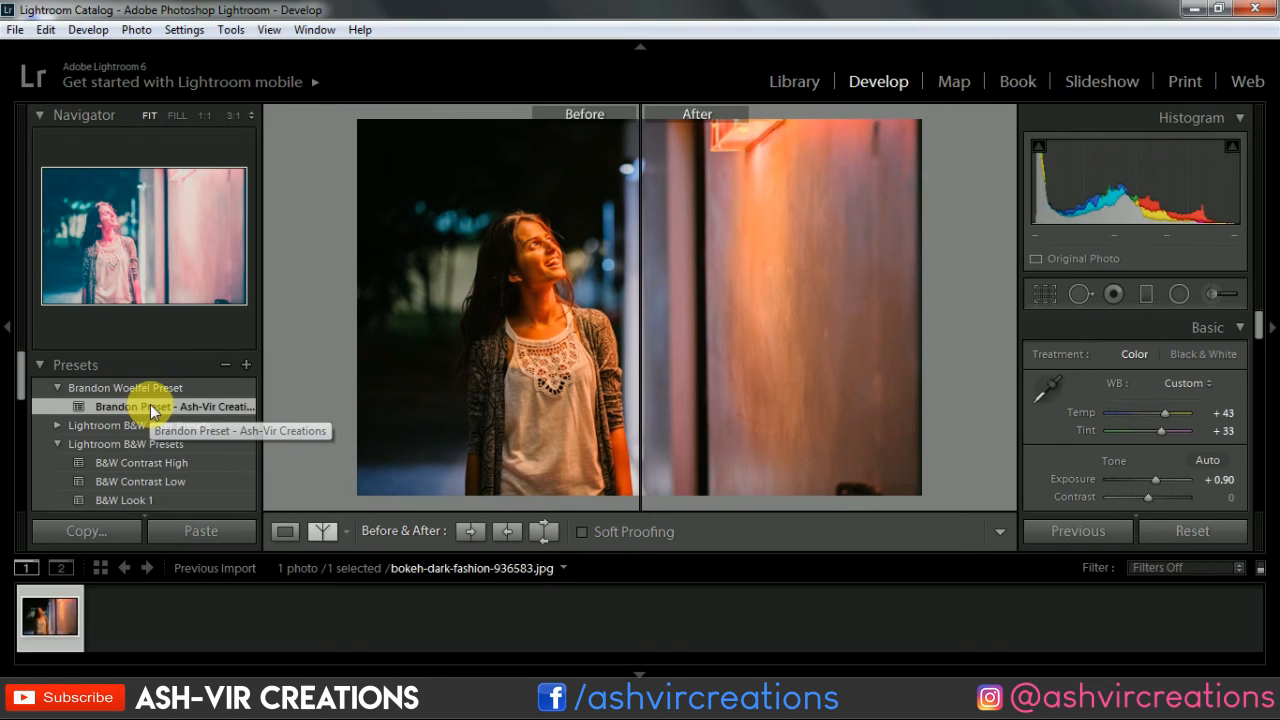
left_click(320, 533)
left_click(322, 533)
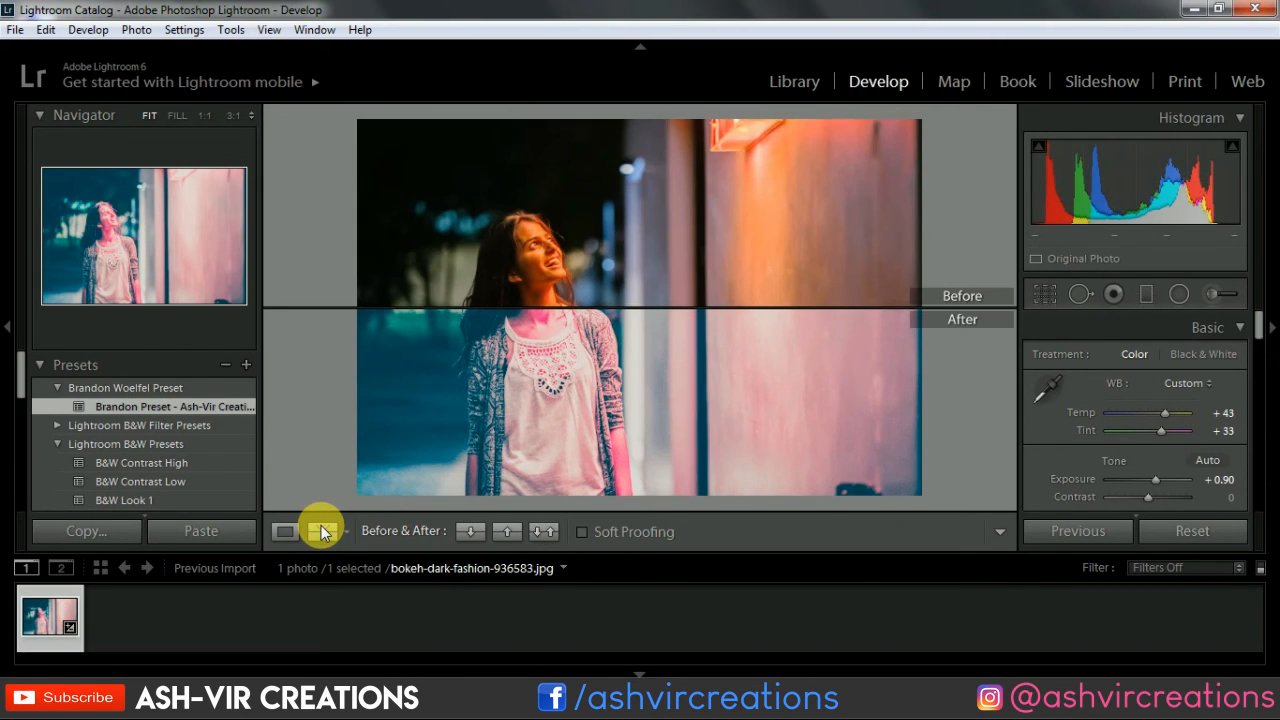
left_click(322, 533)
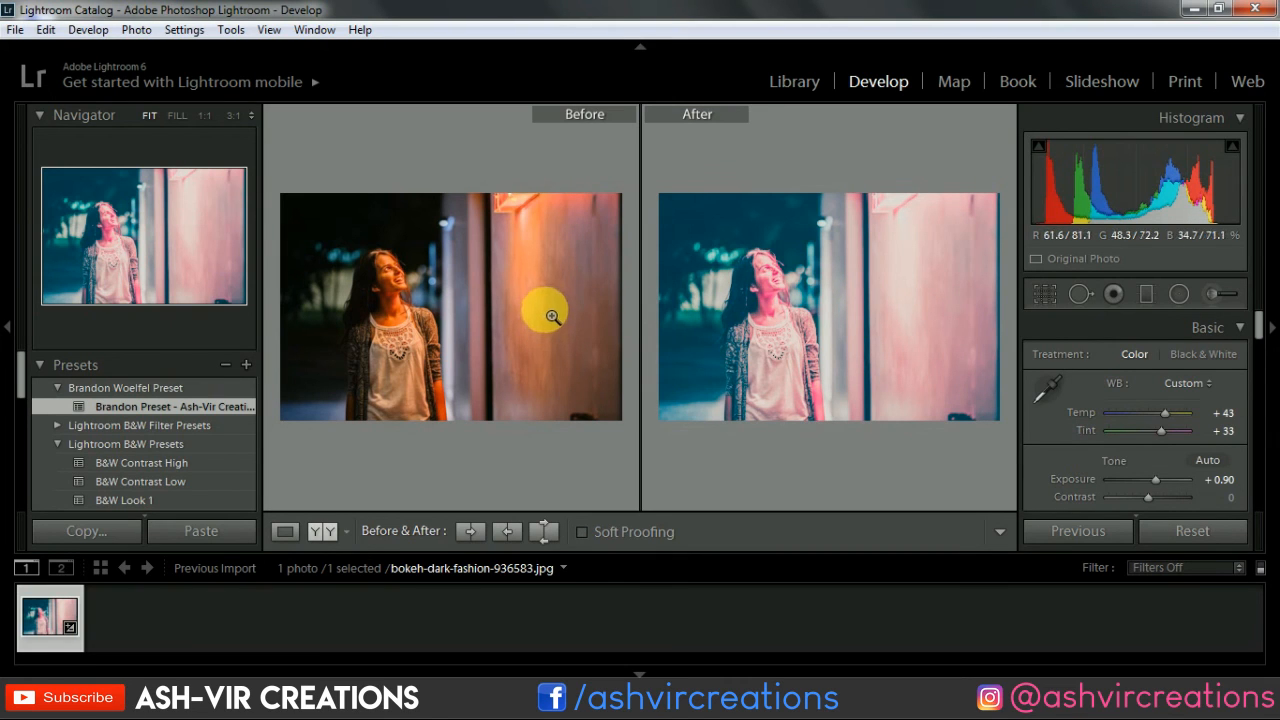
mouse_move(833, 322)
left_mouse_down()
mouse_move(789, 286)
mouse_move(814, 280)
mouse_move(880, 328)
mouse_move(851, 334)
left_mouse_up()
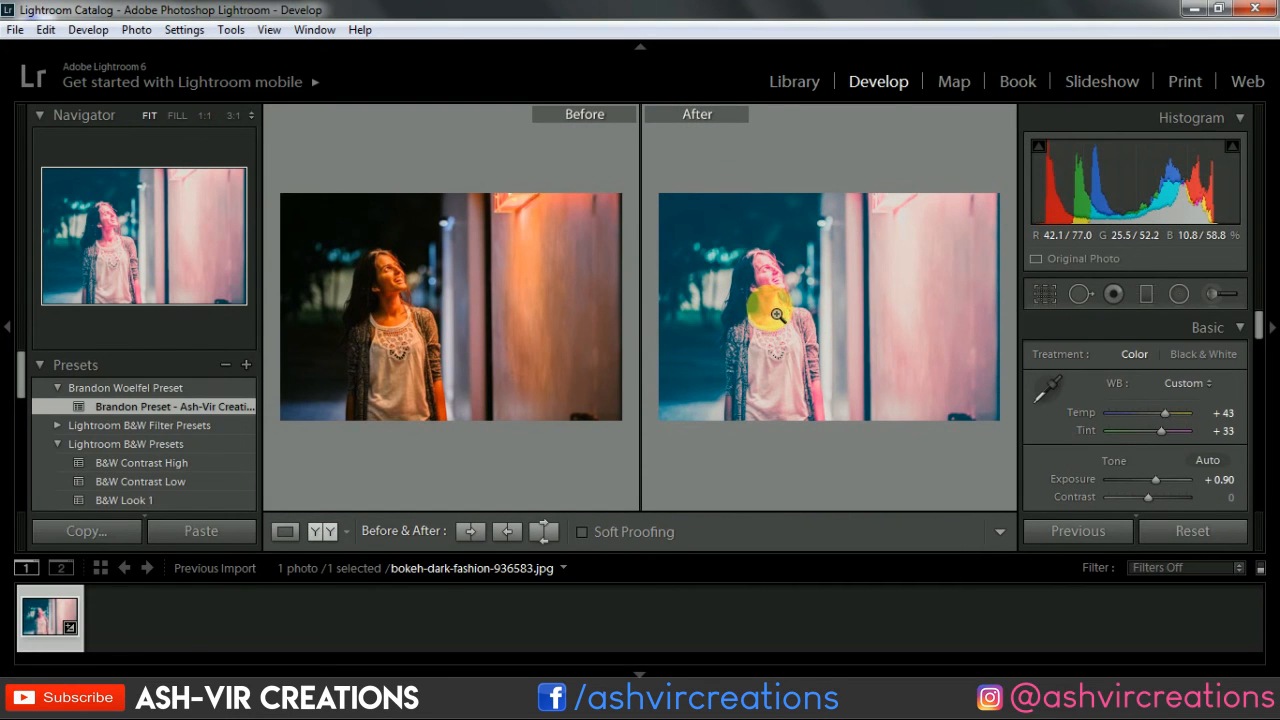
Try an Exposure of +0.71 on the portrait in Loupe view, and reapply the Brandon Preset - Ash-Vir Creations
left_click_drag(1152, 479, 1152, 478)
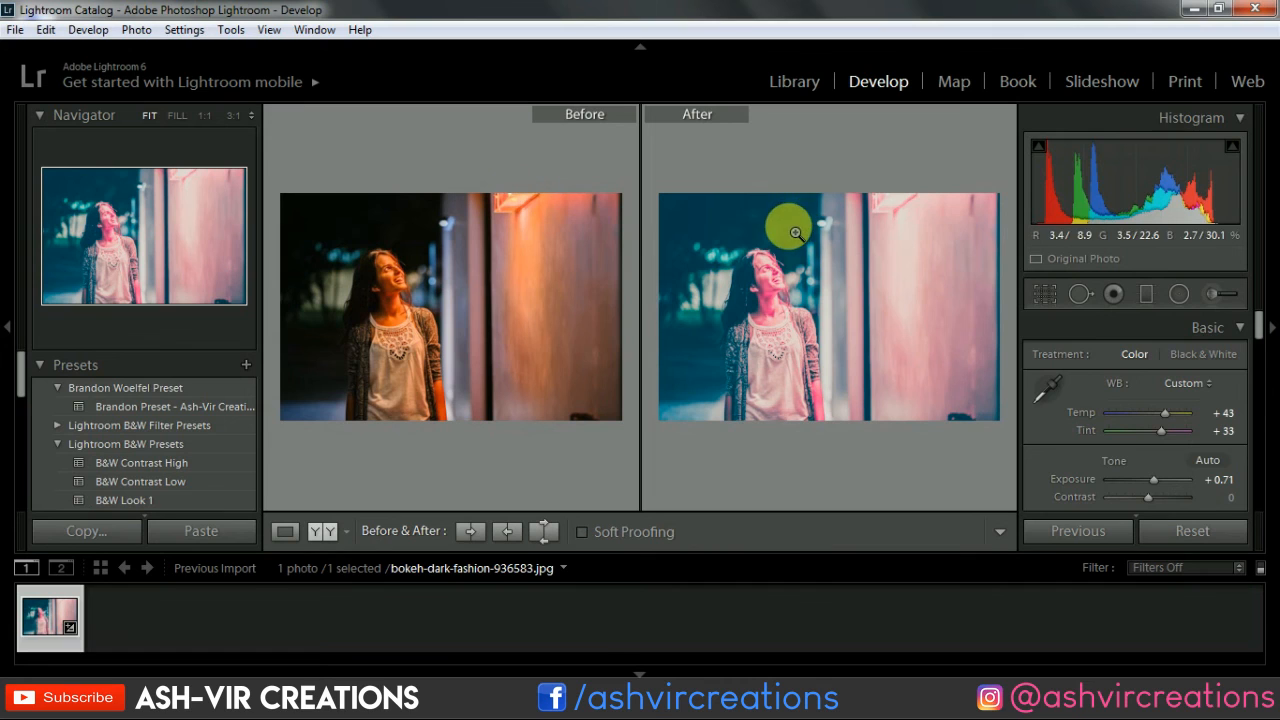
left_click(286, 530)
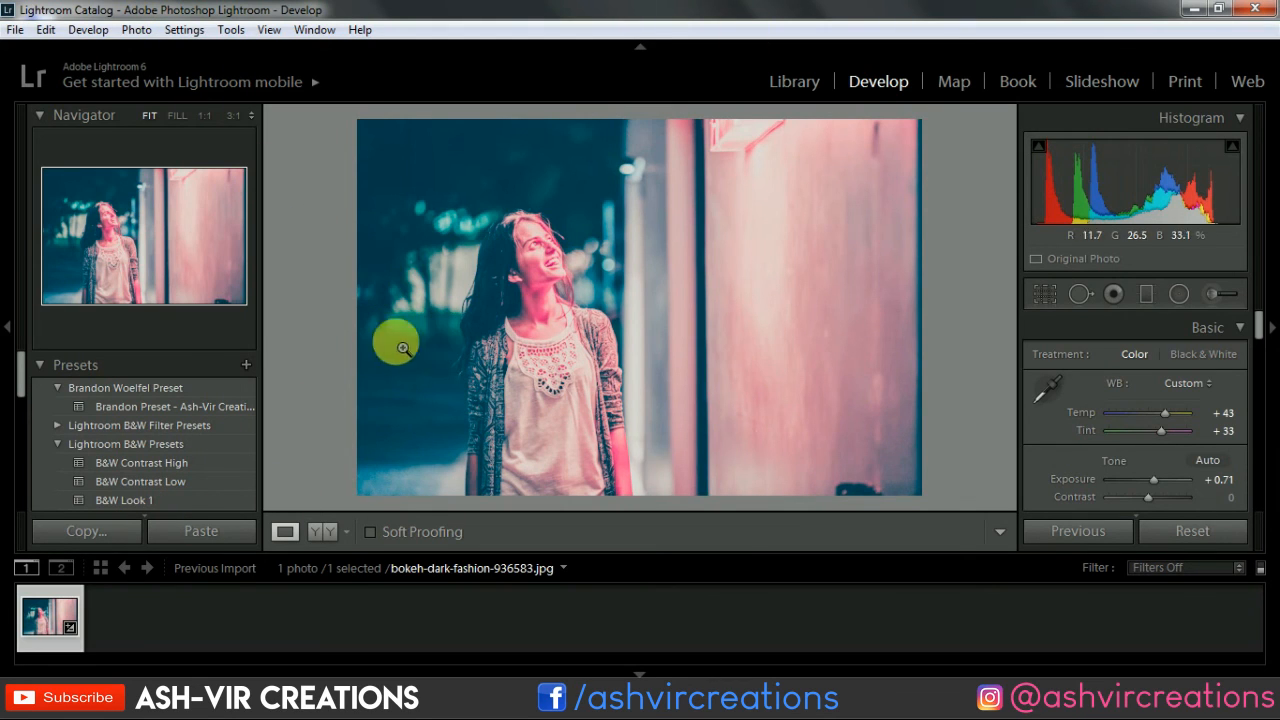
left_click(134, 410)
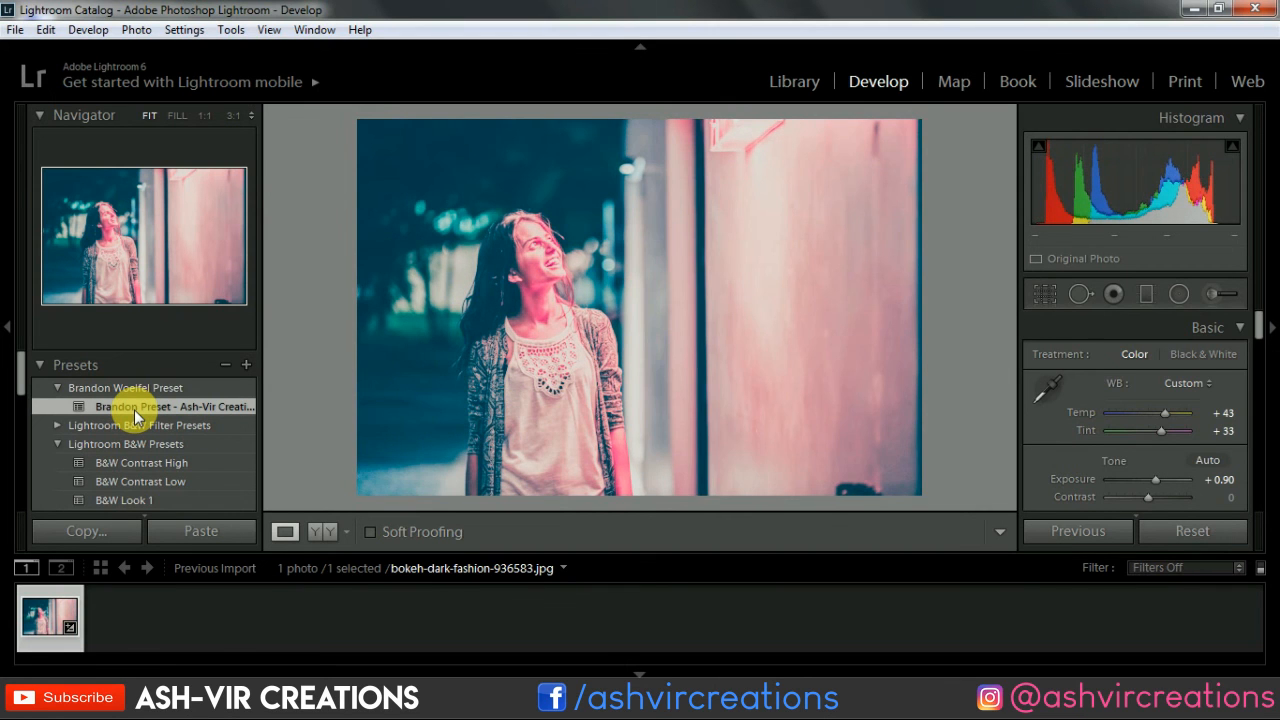